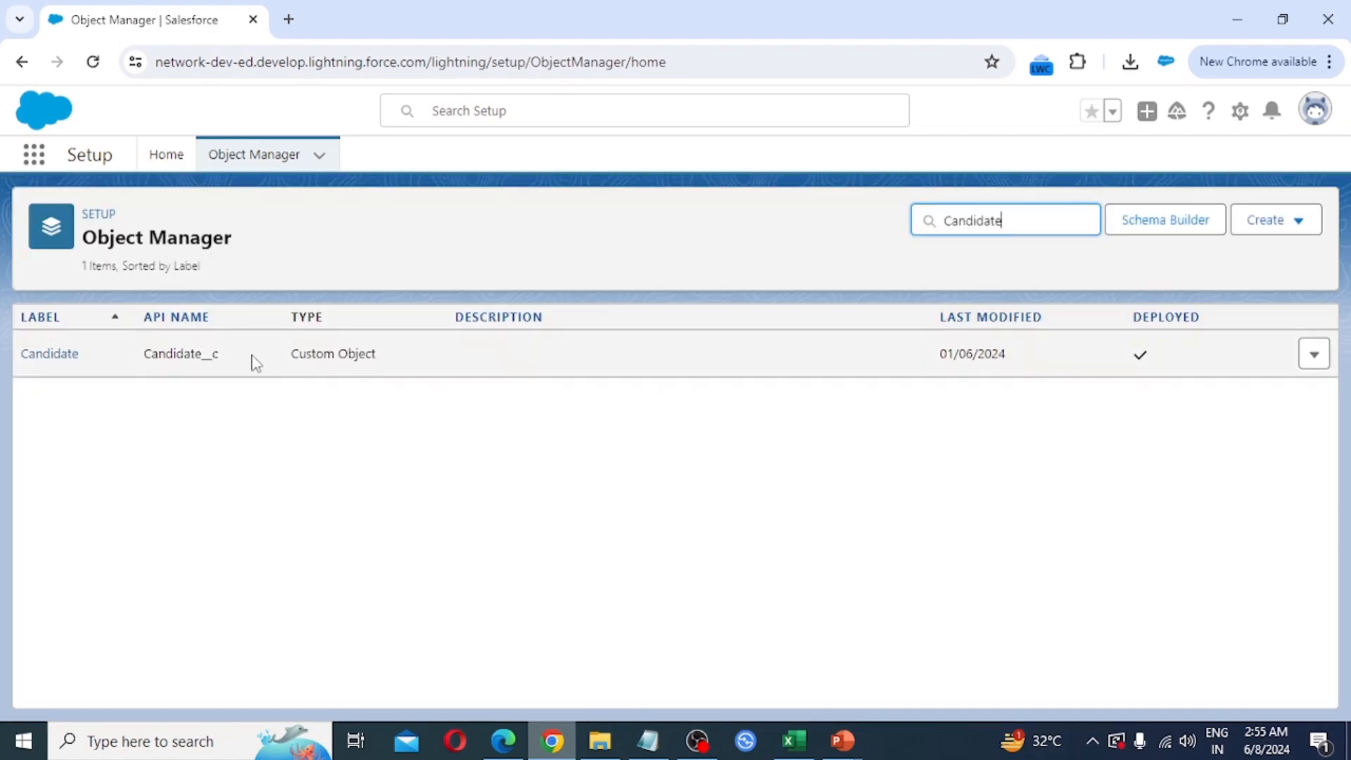
- For the Candidate object, create a page layout named Candidate Page Layout New, cloned from the existing Candidate Layout
click(60, 361)
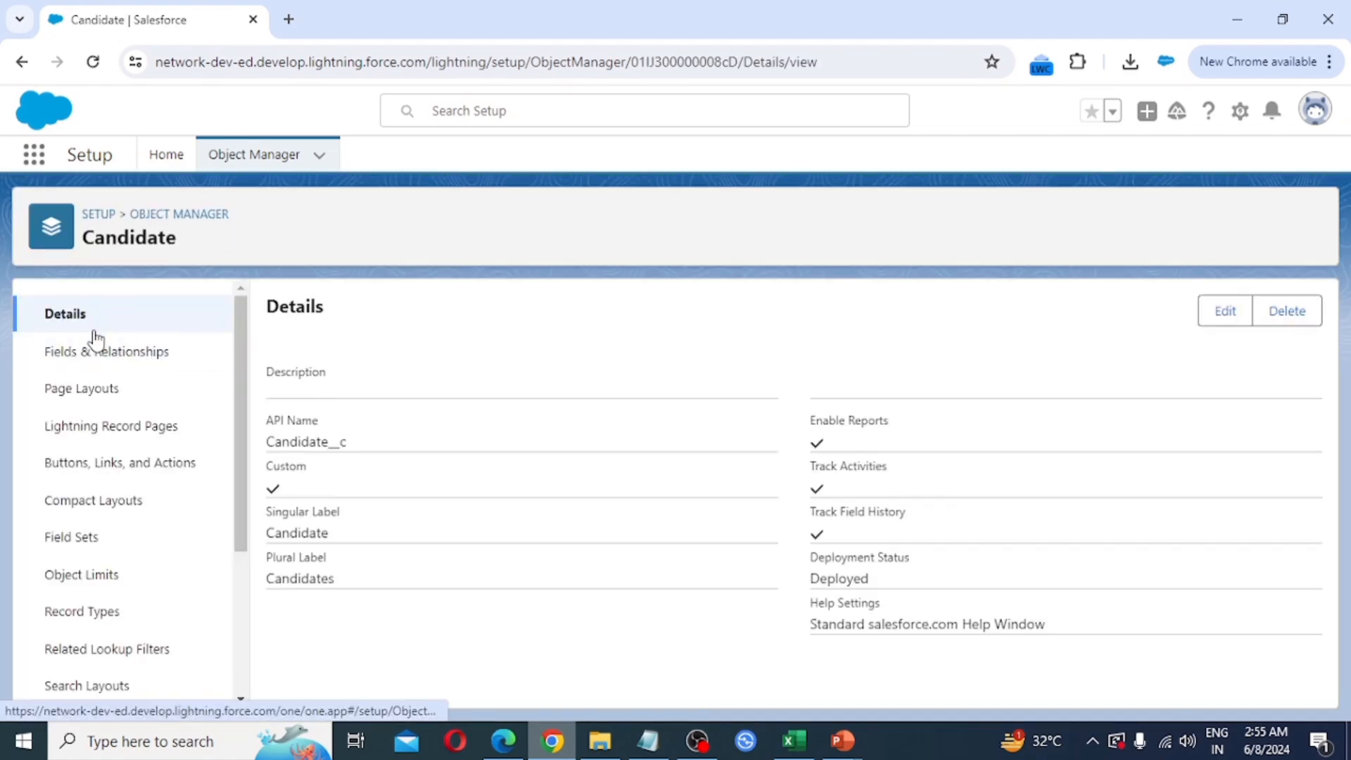
click(104, 397)
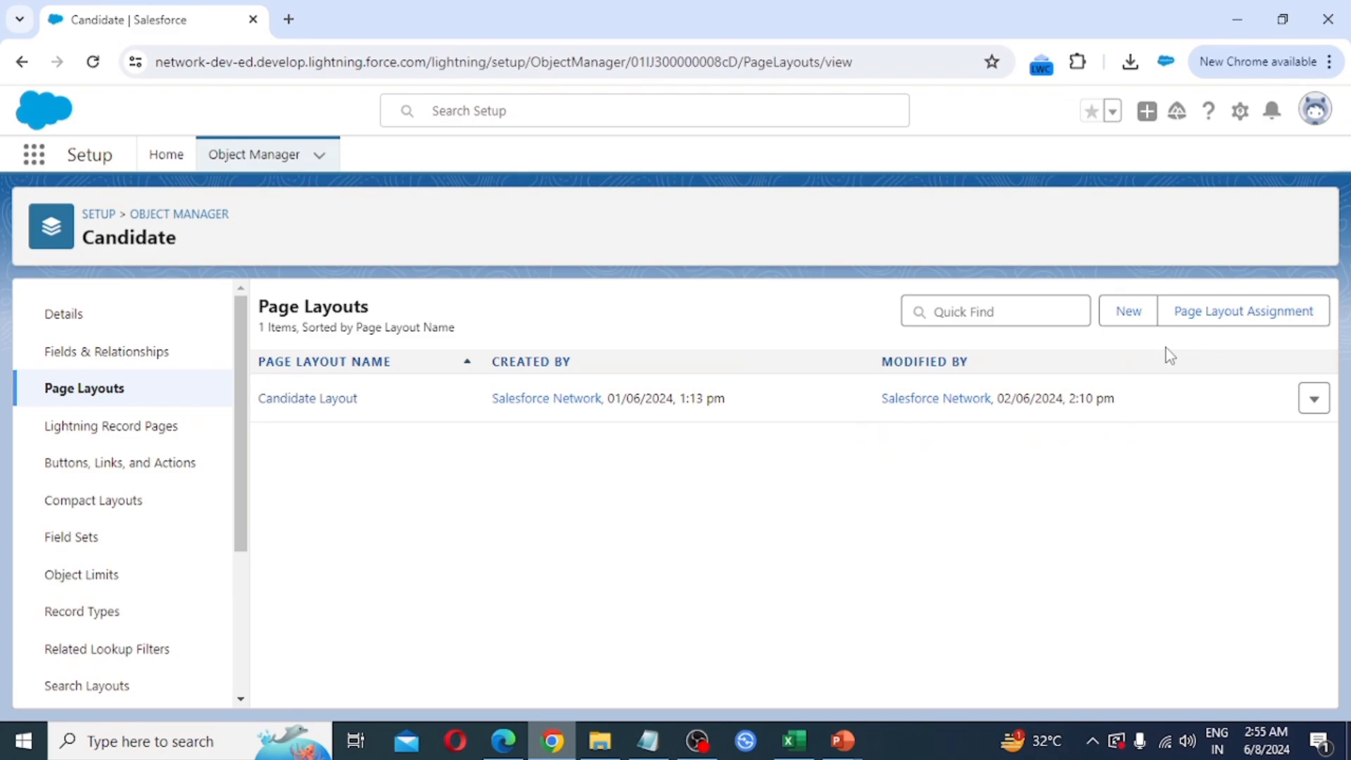
click(1130, 312)
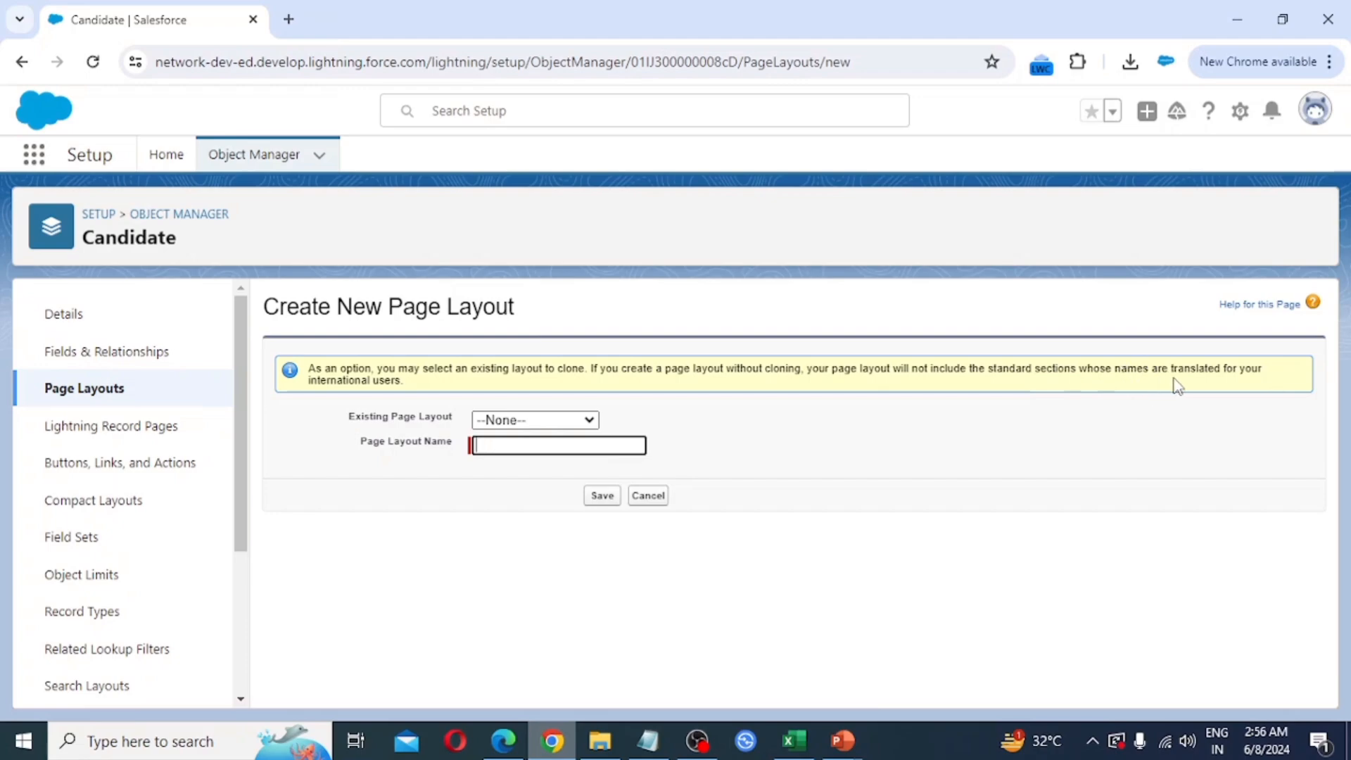
click(521, 420)
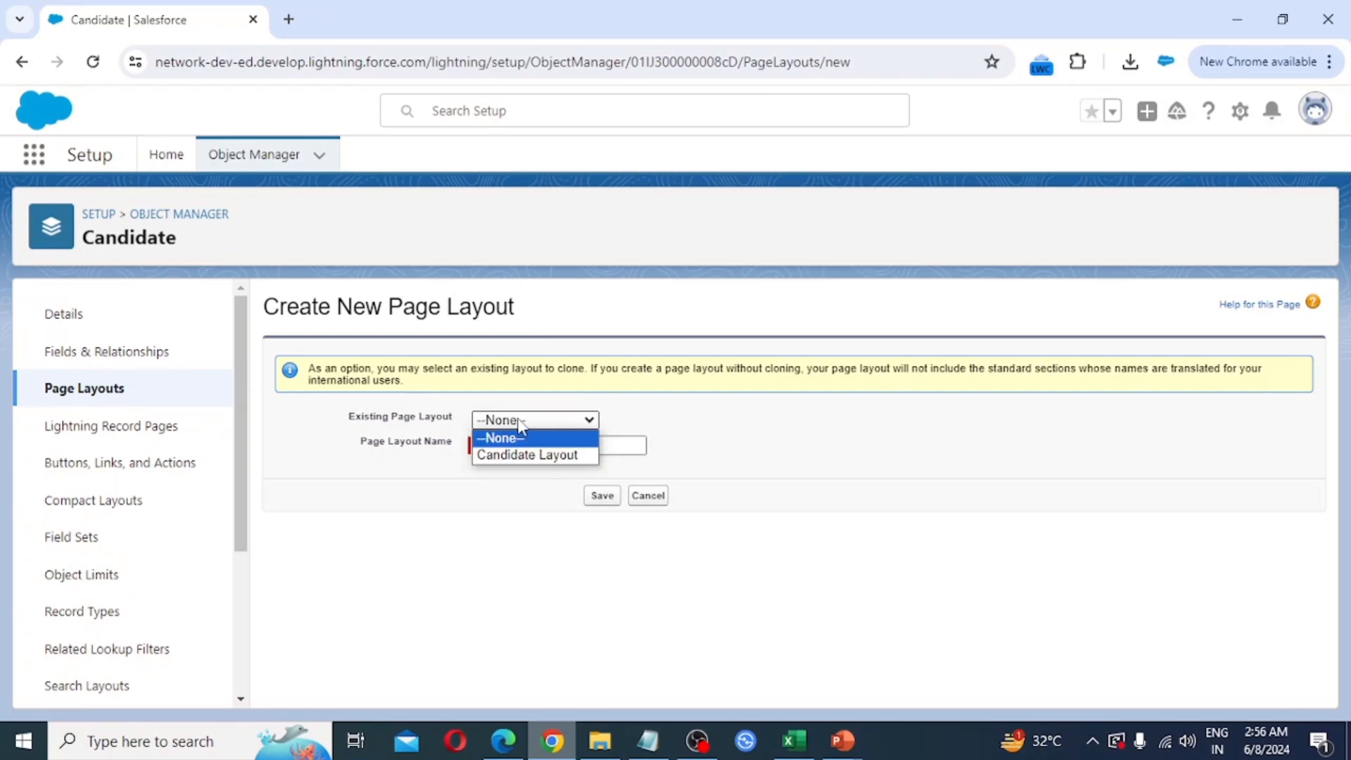
click(542, 457)
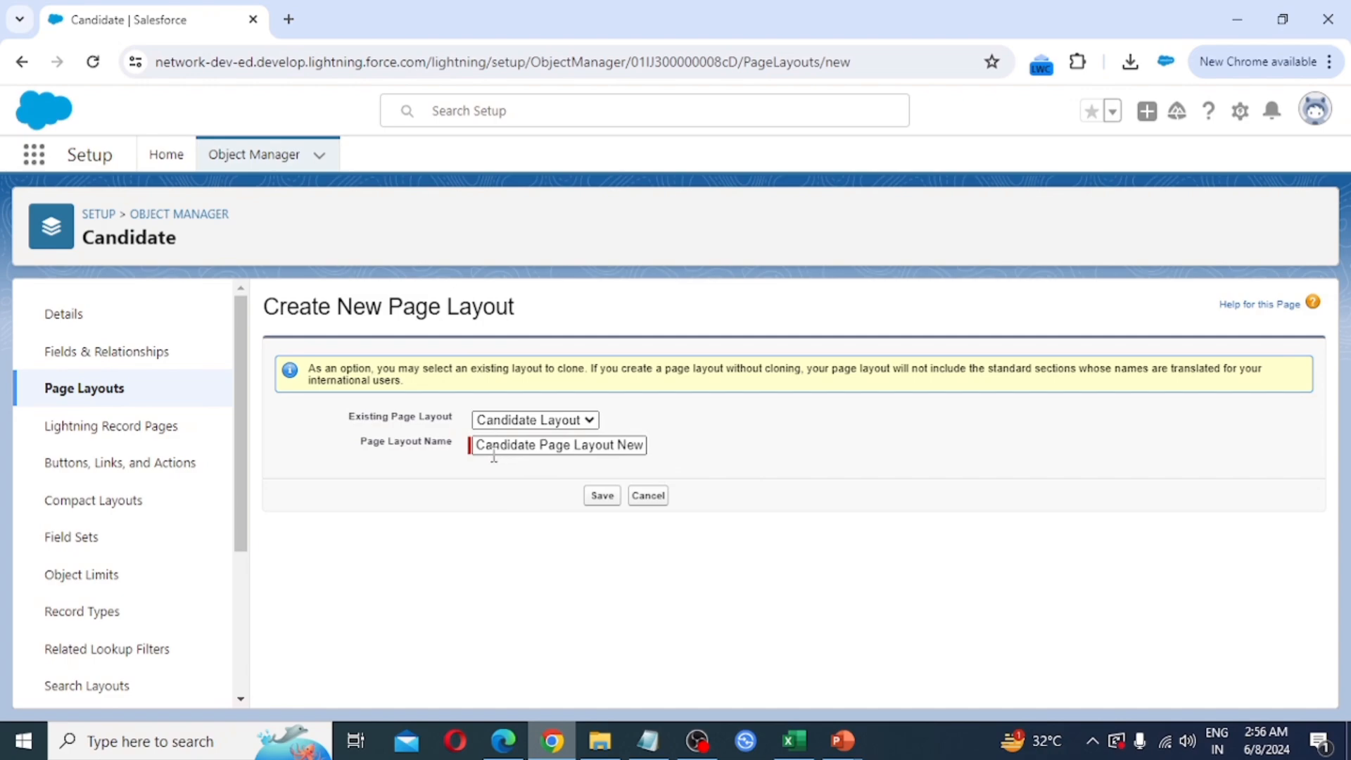
click(604, 496)
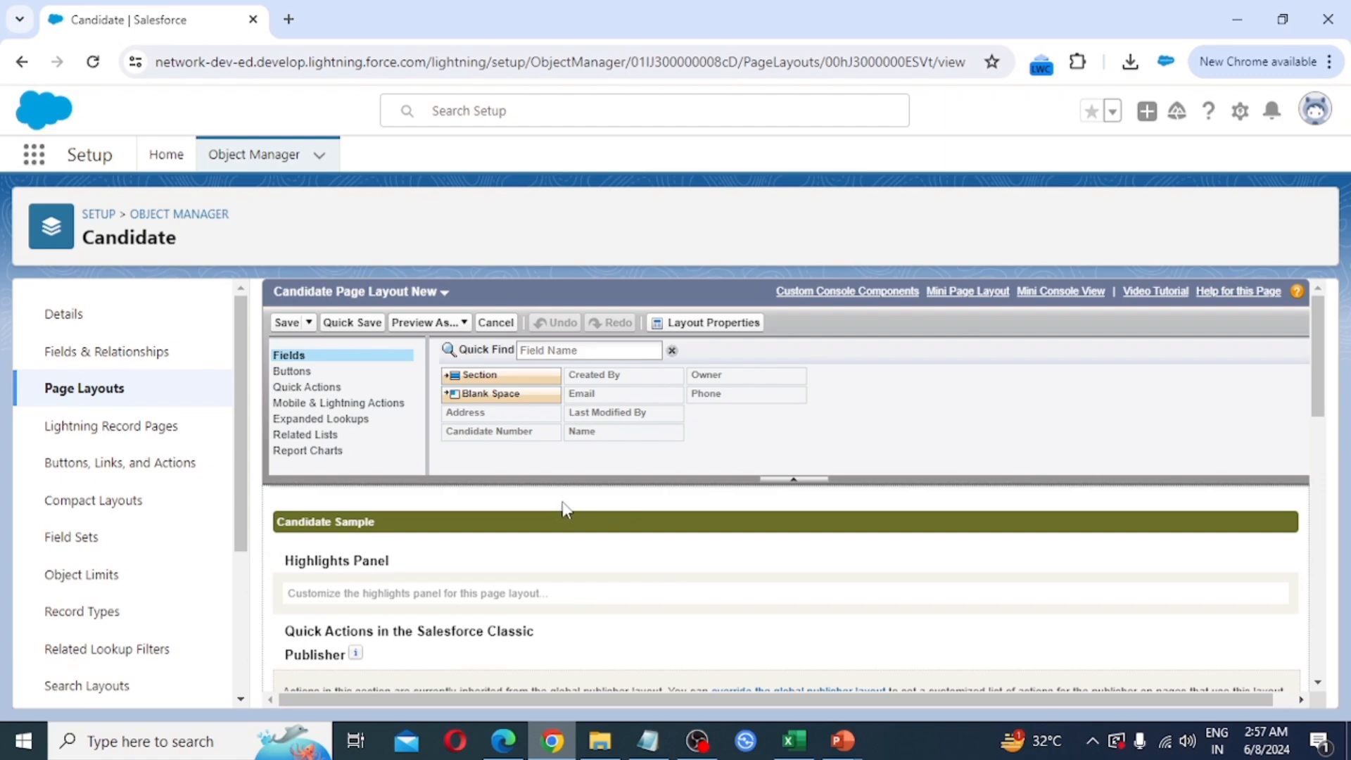
- Move the Email and Address fields below Phone in the first column of the Information section, and save the layout
scroll(572, 492, down, 5)
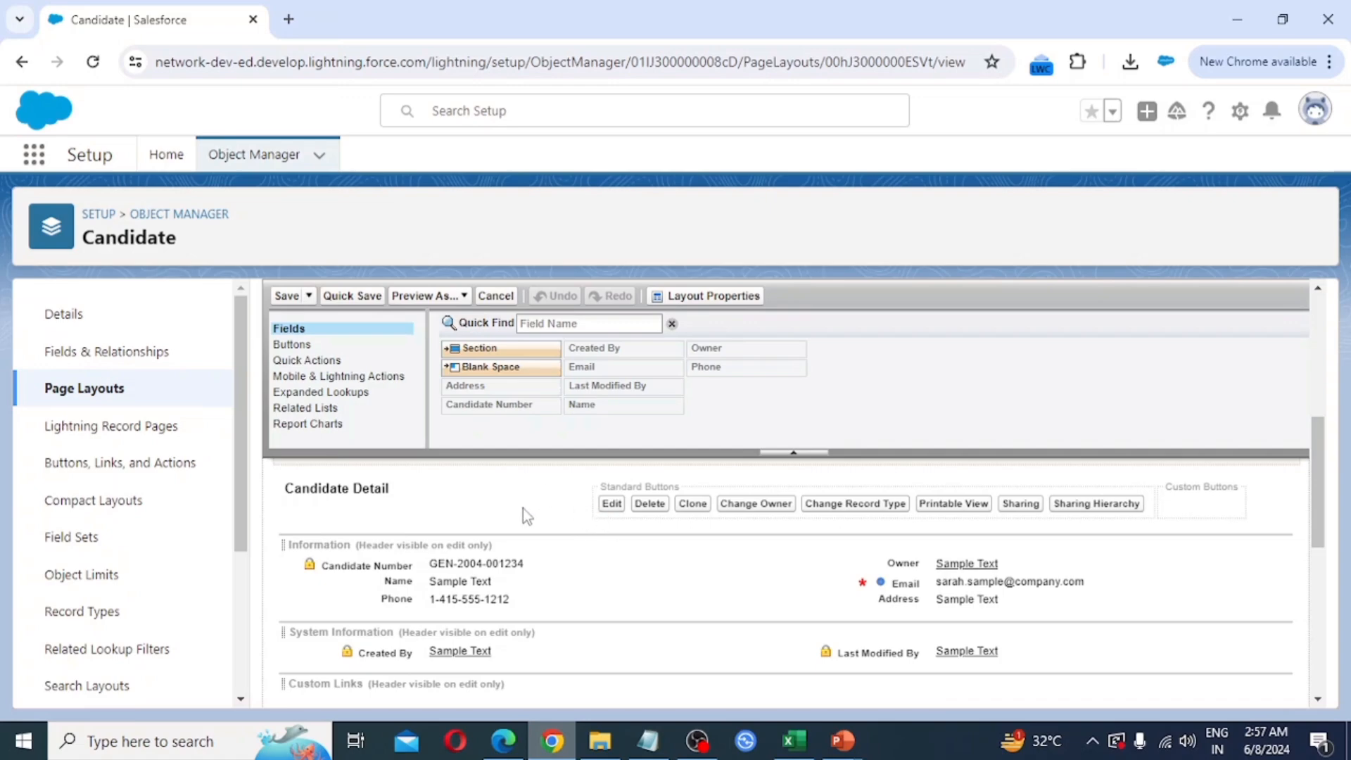
mouse_move(558, 561)
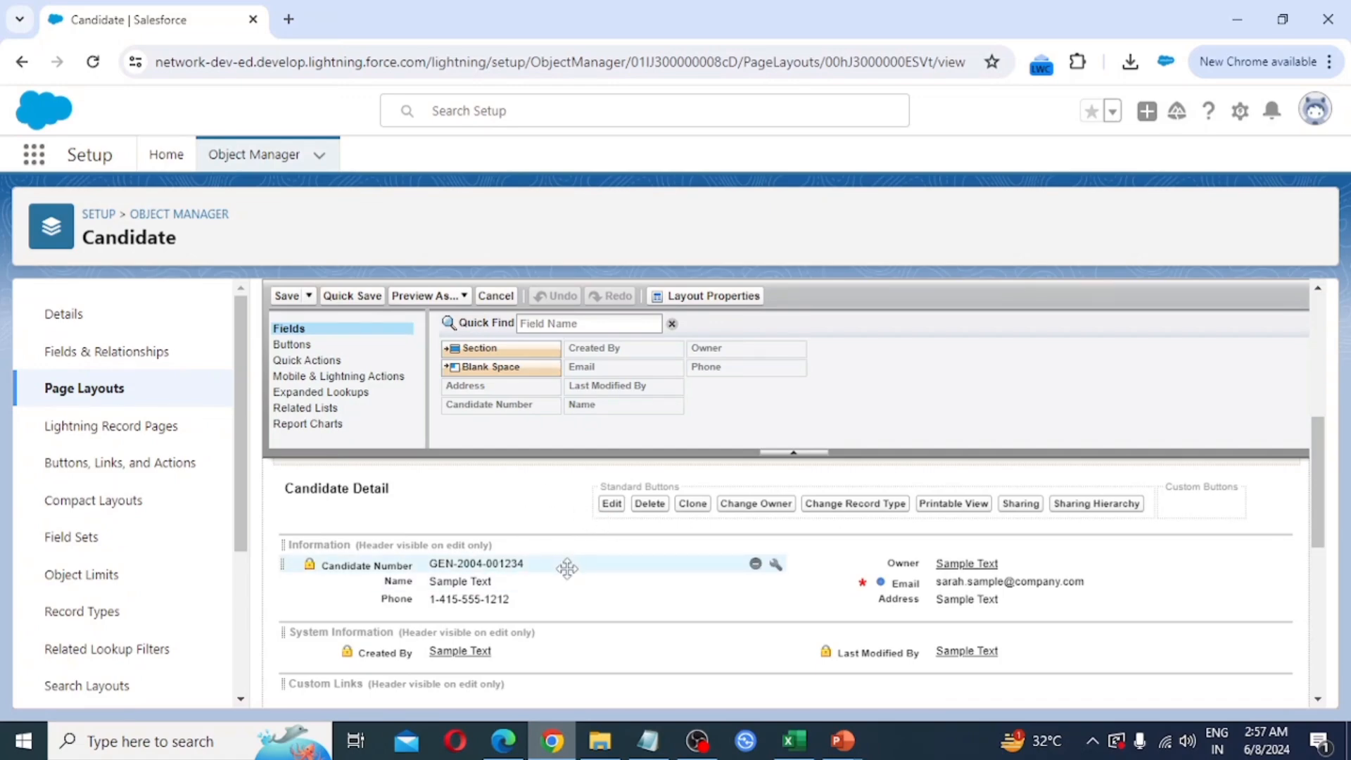
scroll(502, 583, down, 2)
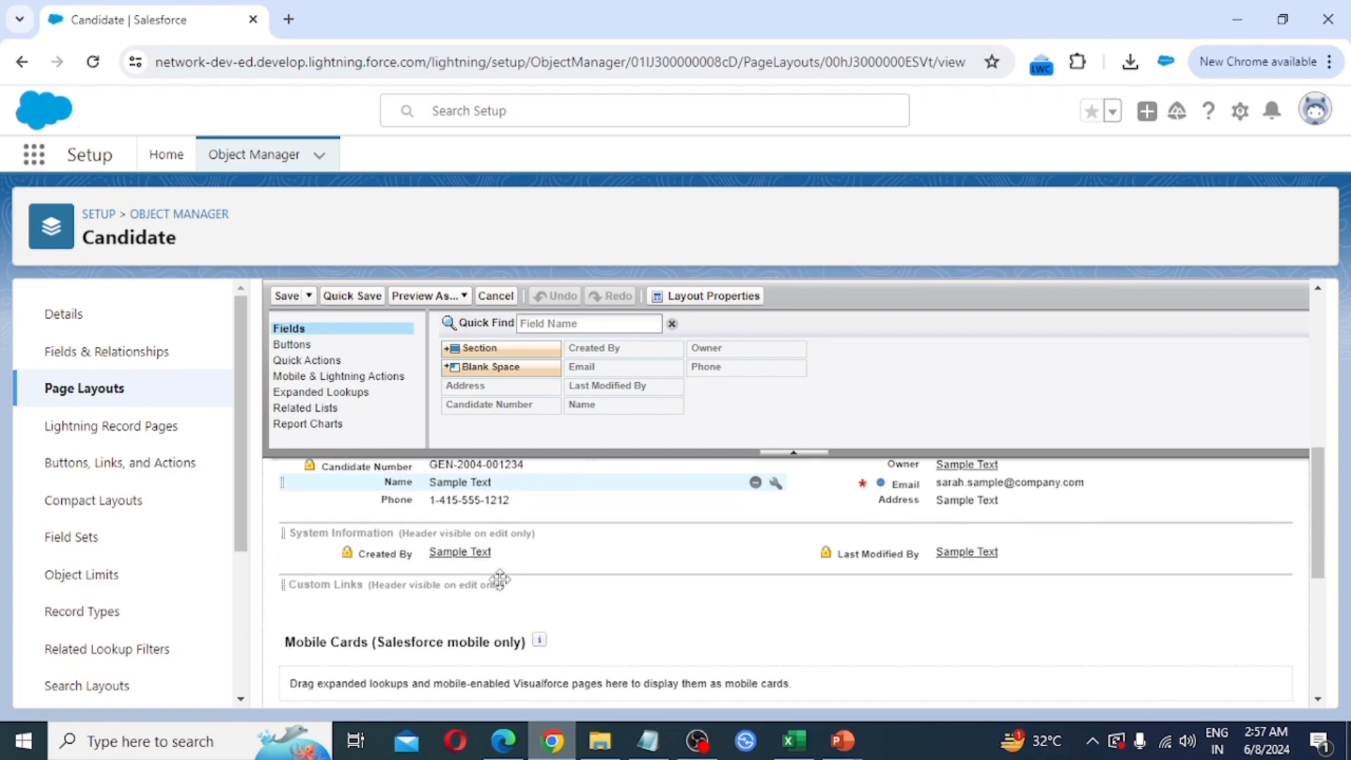
scroll(500, 579, up, 2)
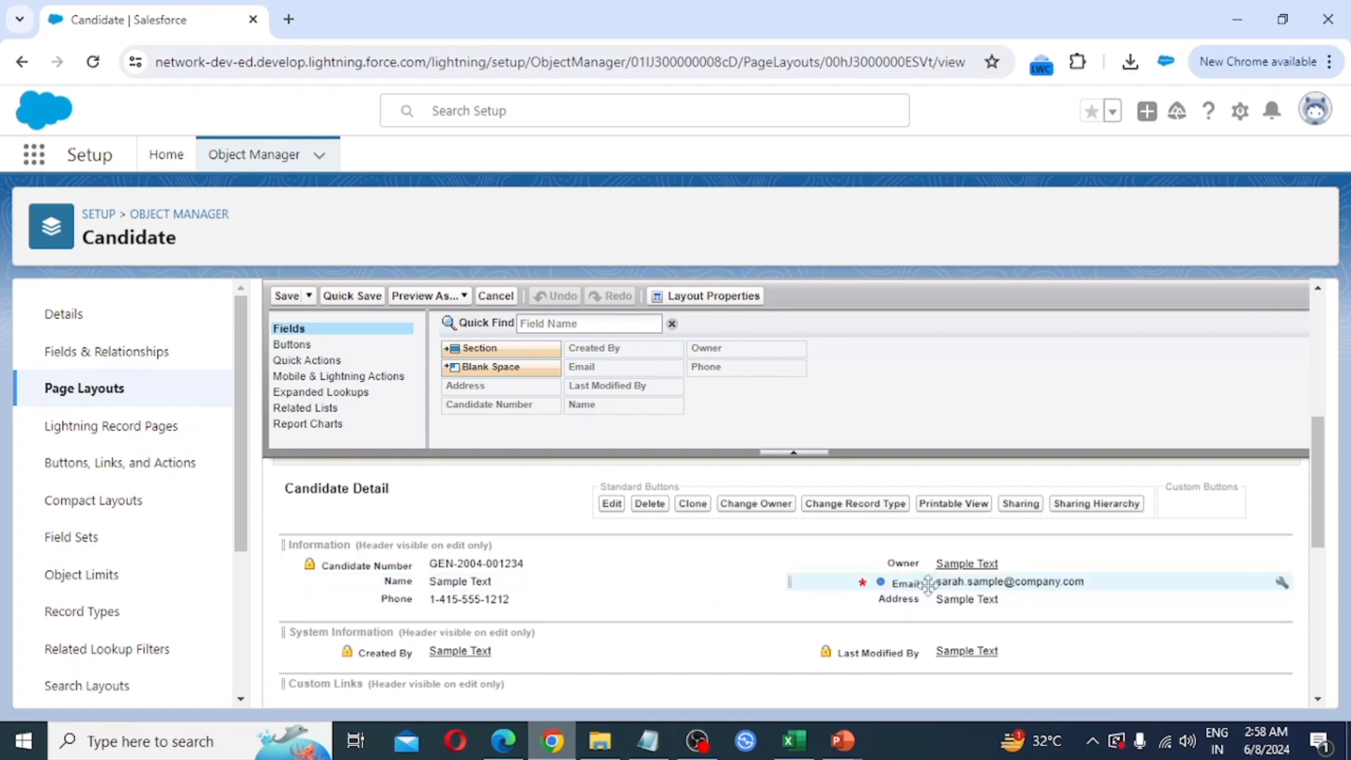
drag(929, 583, 485, 614)
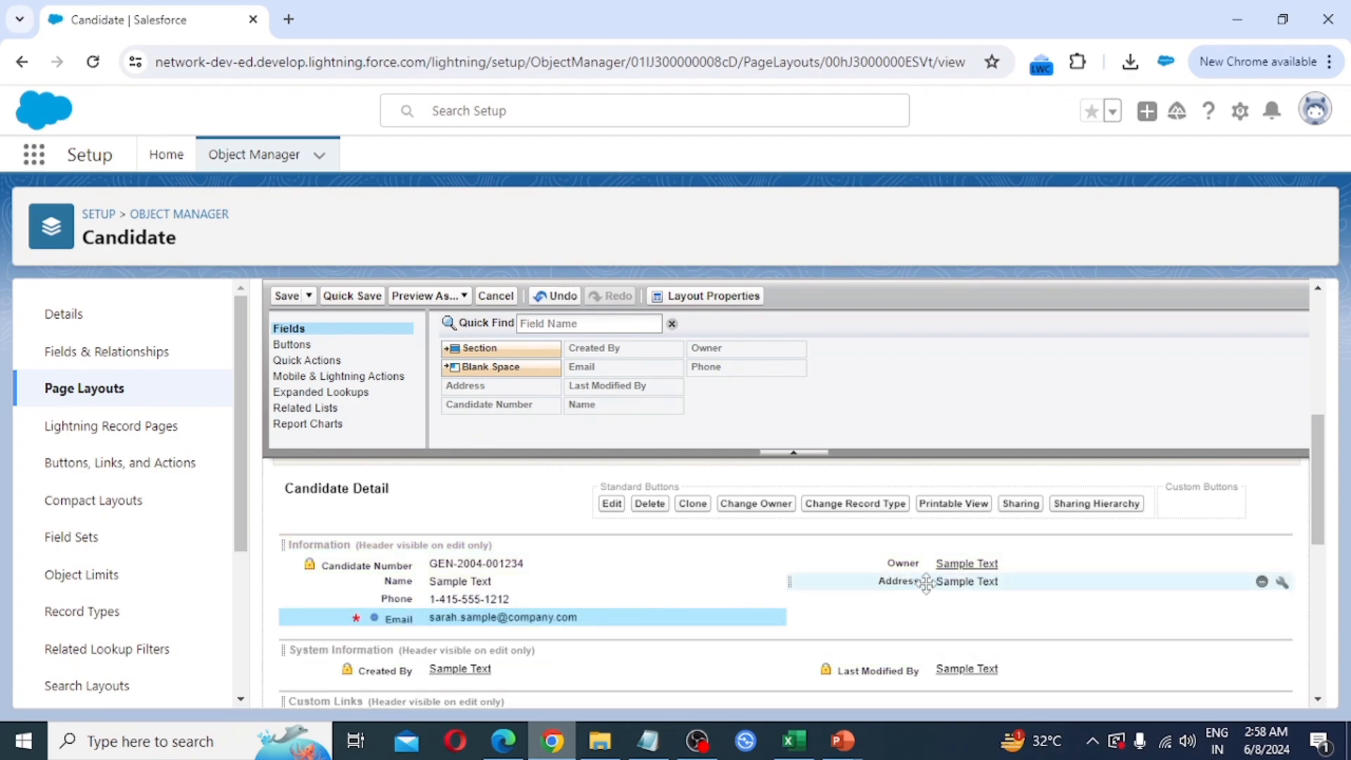
drag(927, 583, 555, 633)
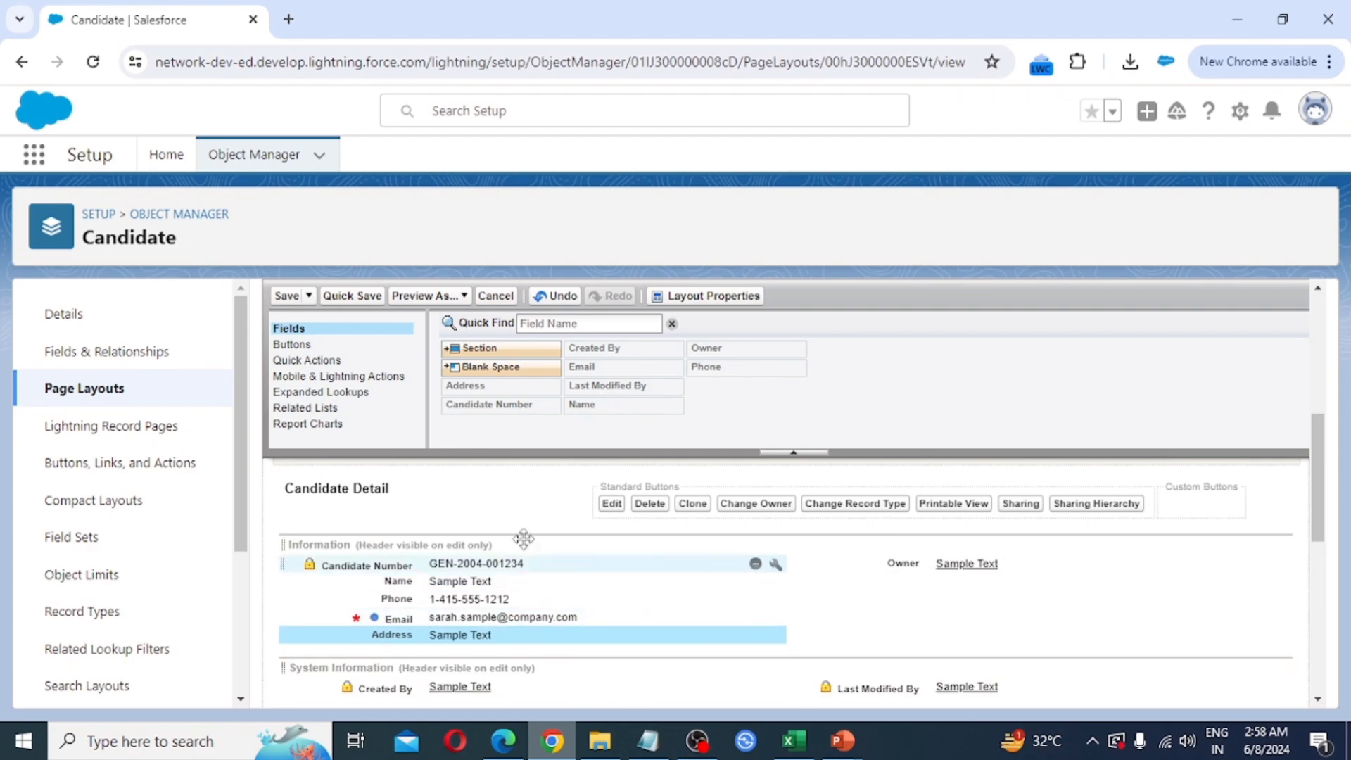
click(287, 296)
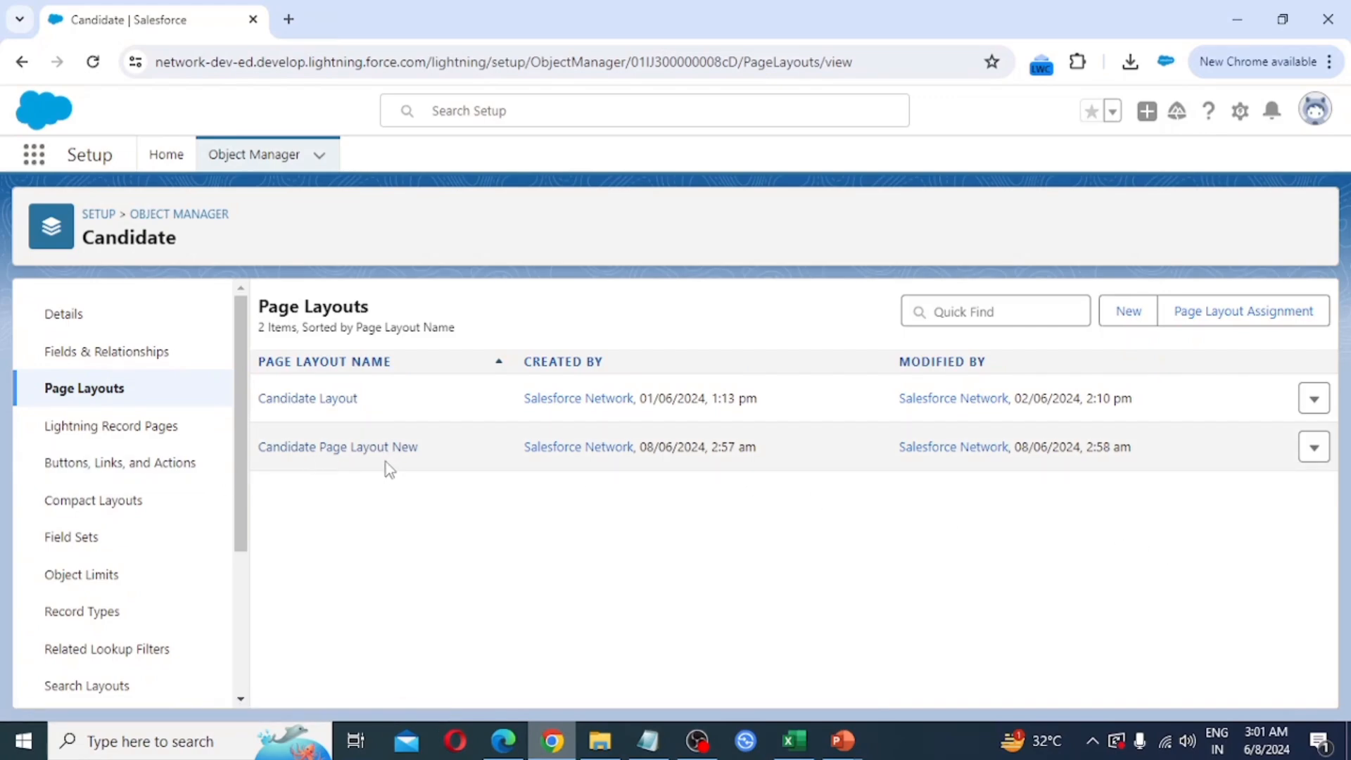
- Open the Candidate page layout assignments and review which layout each profile uses
click(1246, 318)
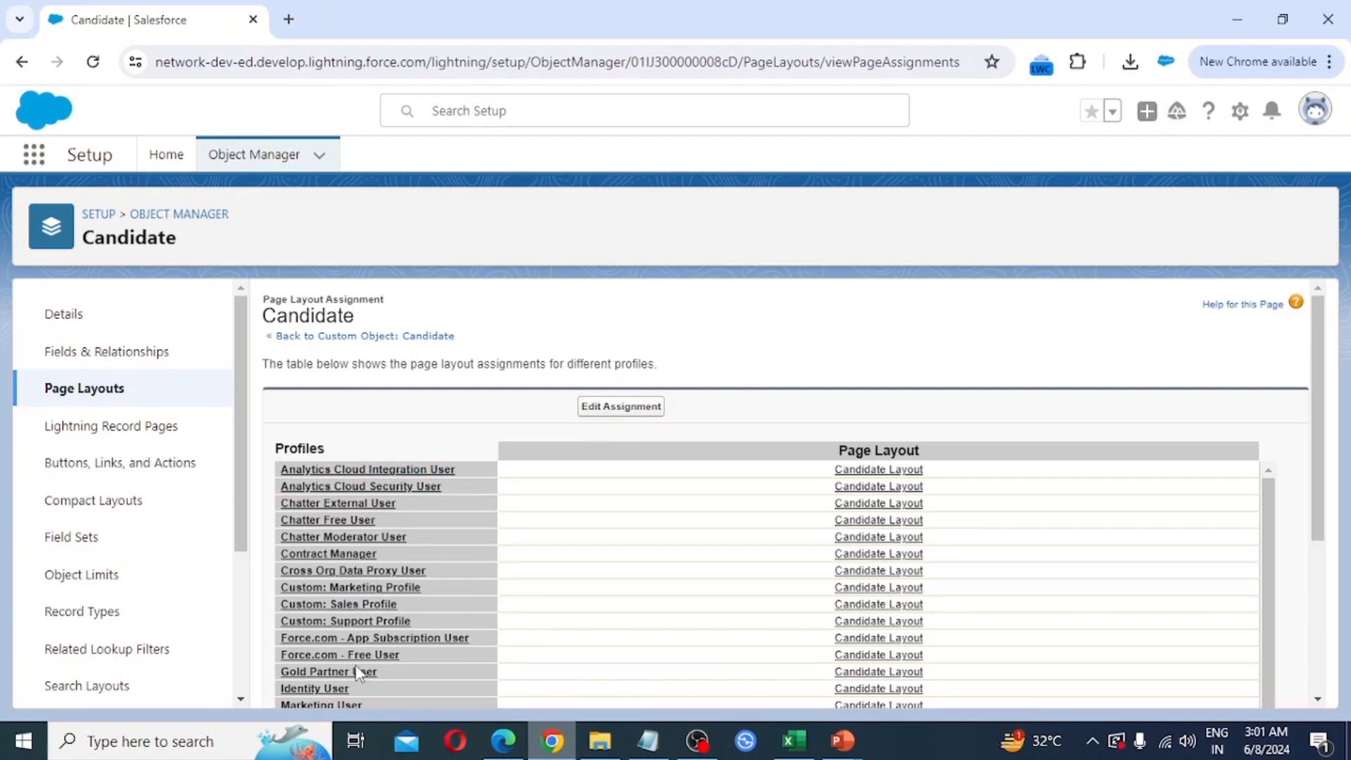
scroll(388, 613, down, 1)
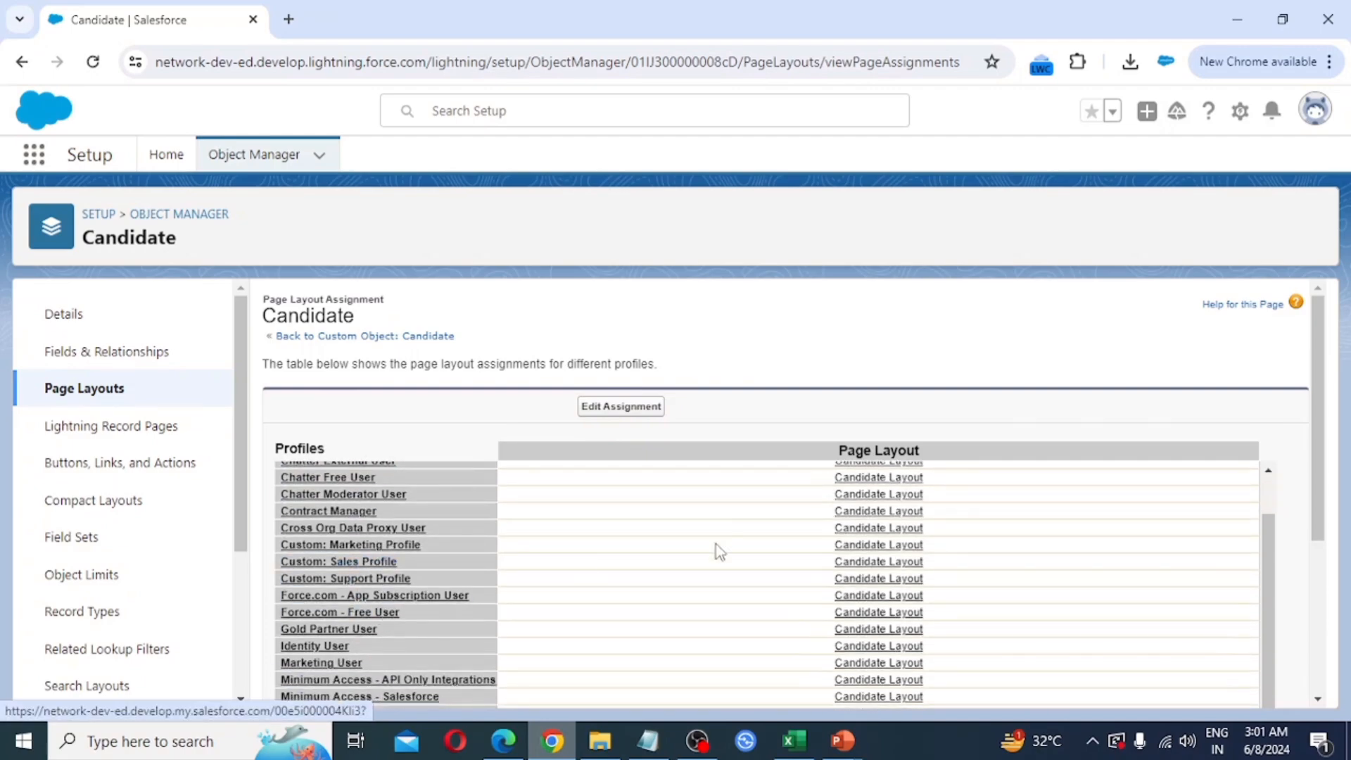
scroll(749, 537, down, 6)
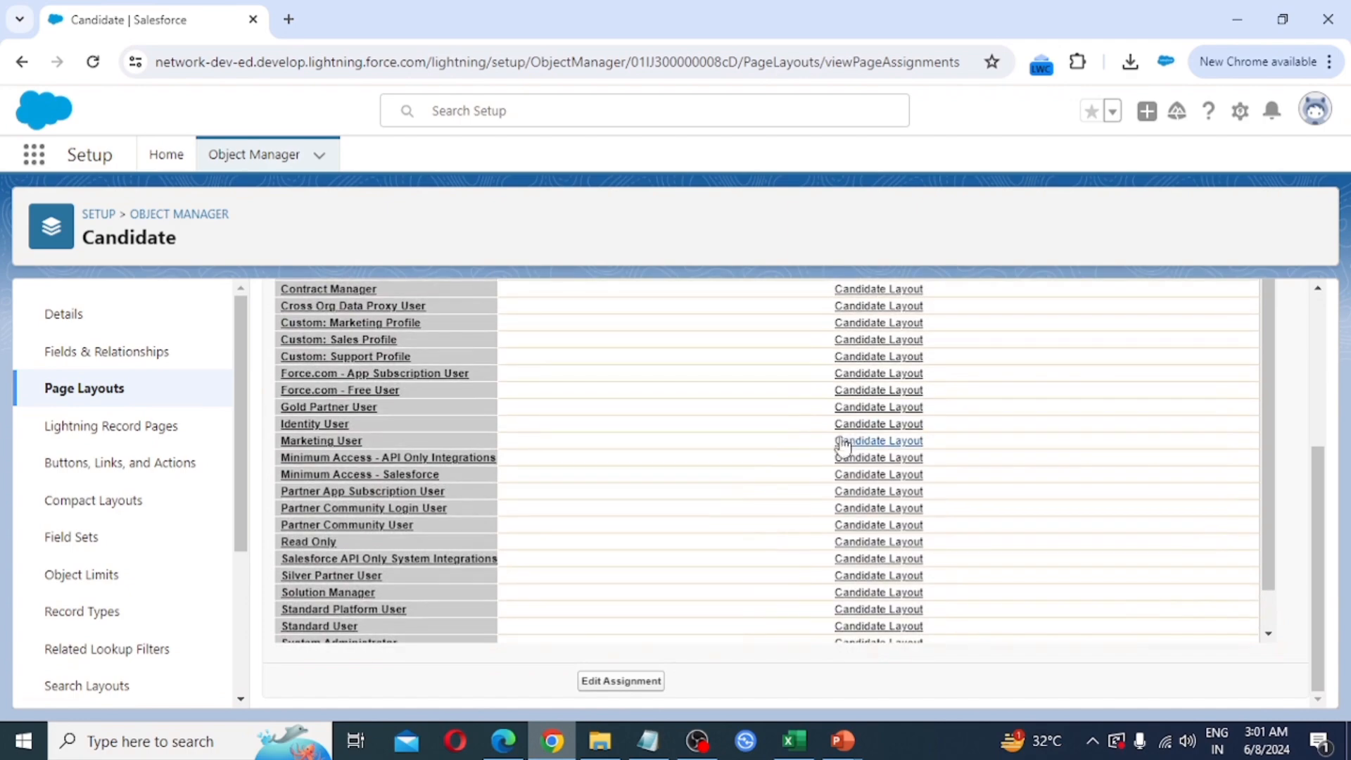
scroll(830, 446, up, 6)
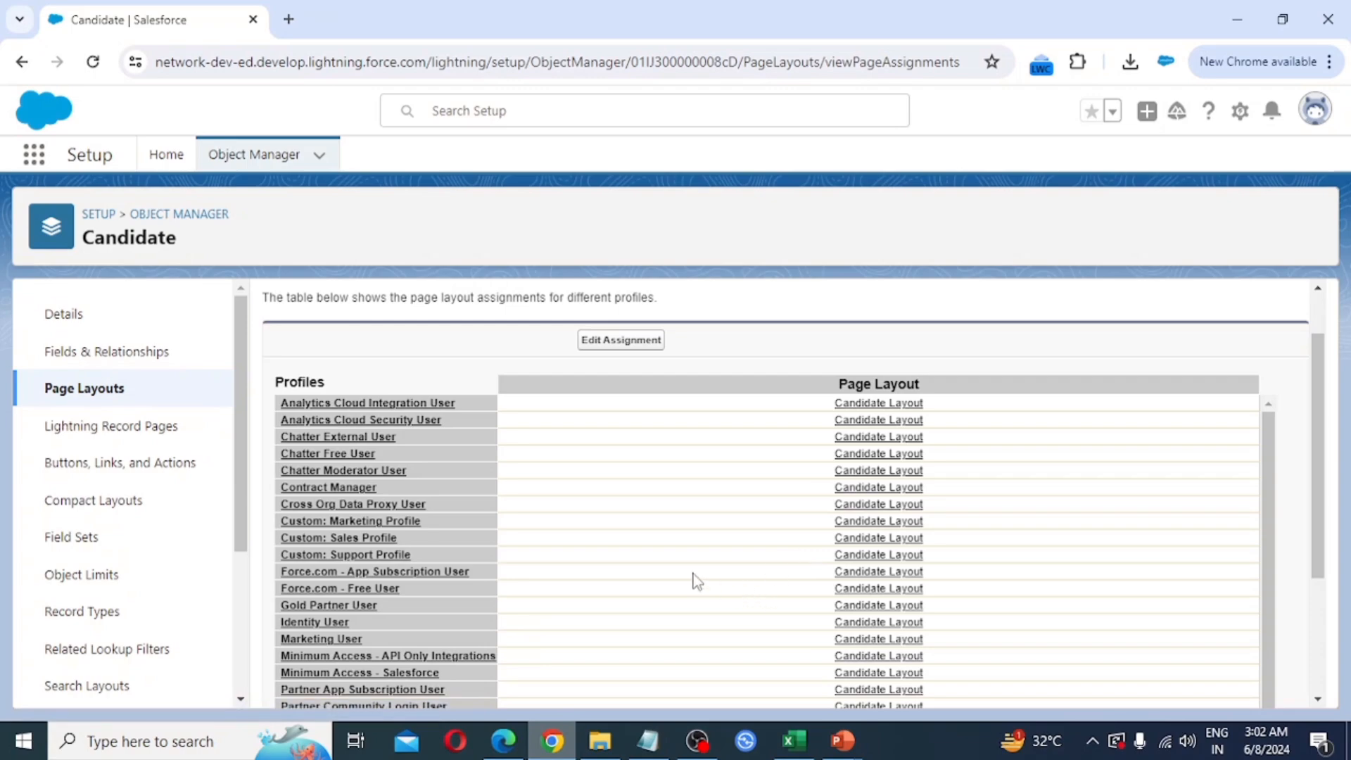
scroll(538, 552, down, 5)
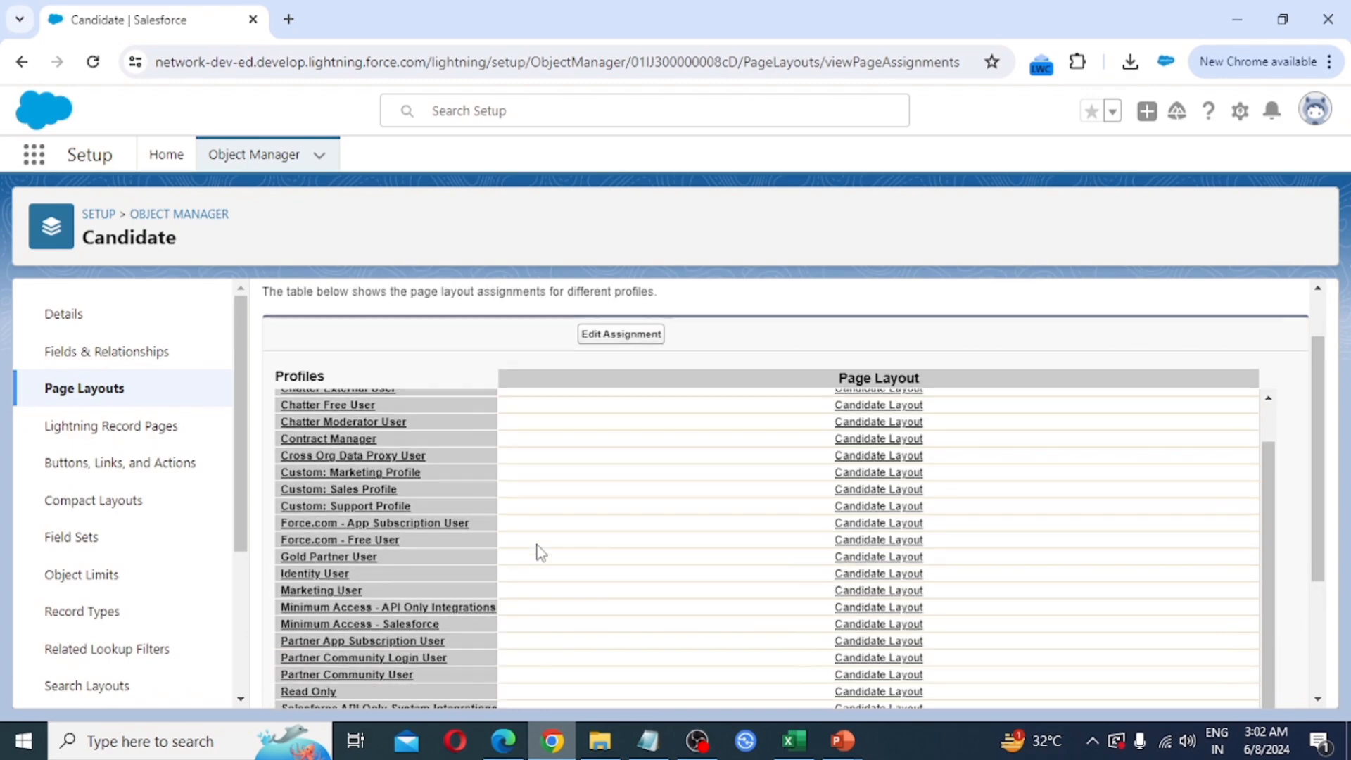
scroll(597, 437, up, 2)
scroll(607, 416, up, 3)
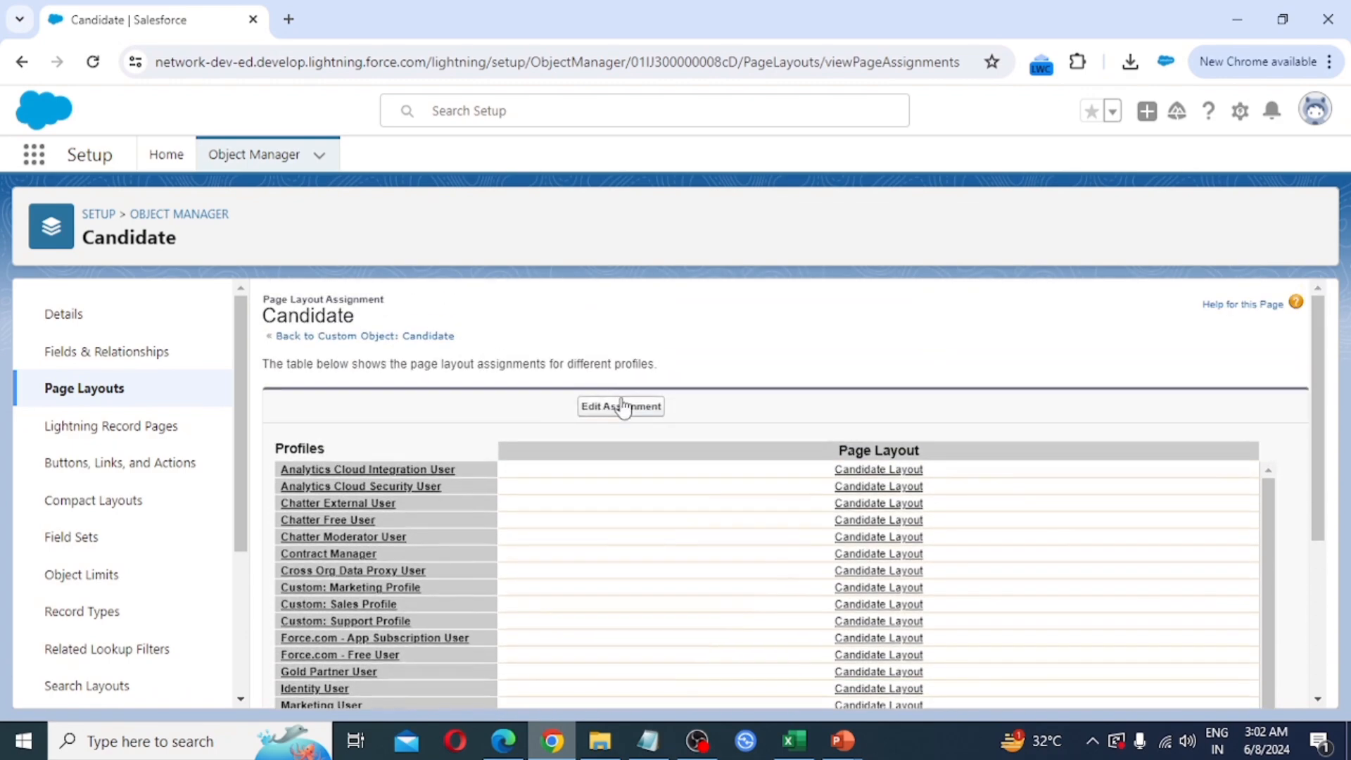
- Assign Candidate Page Layout New to the System Administrator New profile, save, and check the updated assignment
click(621, 406)
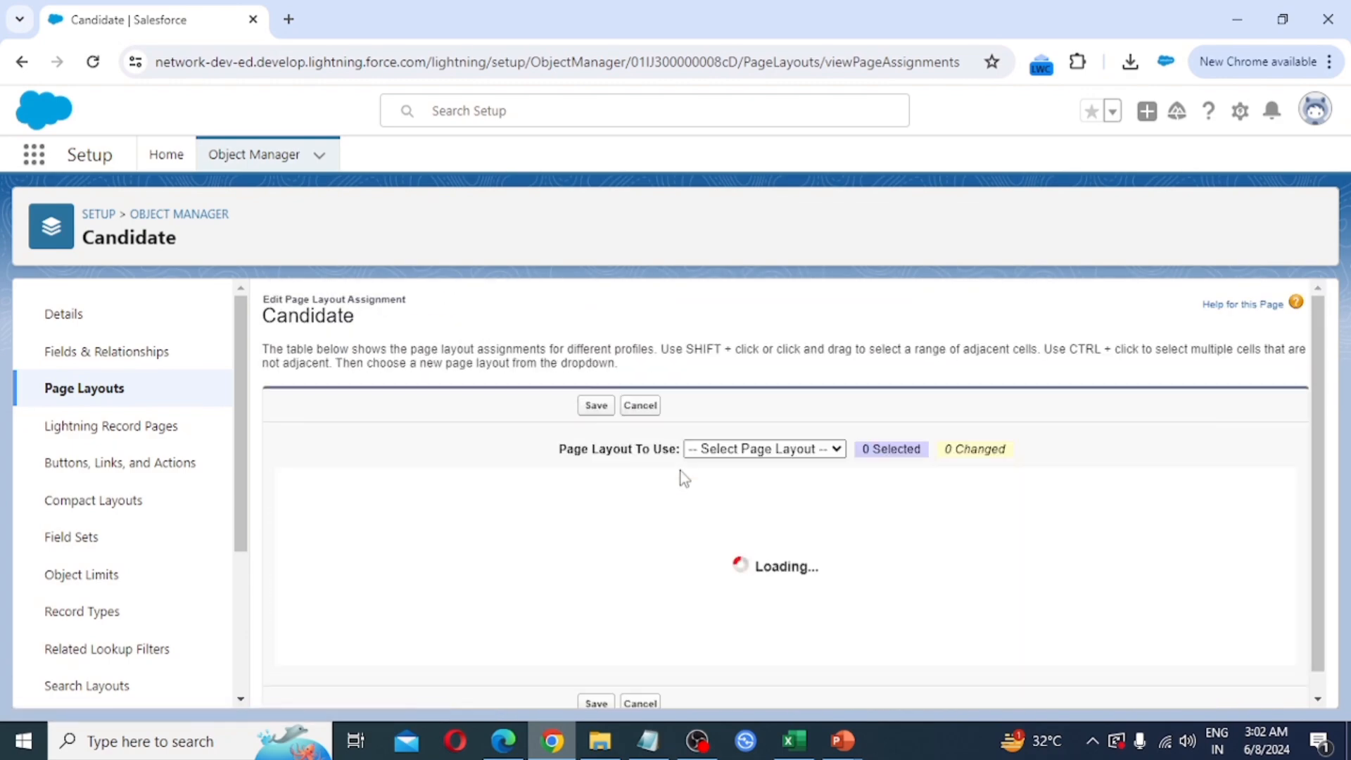
scroll(556, 528, down, 3)
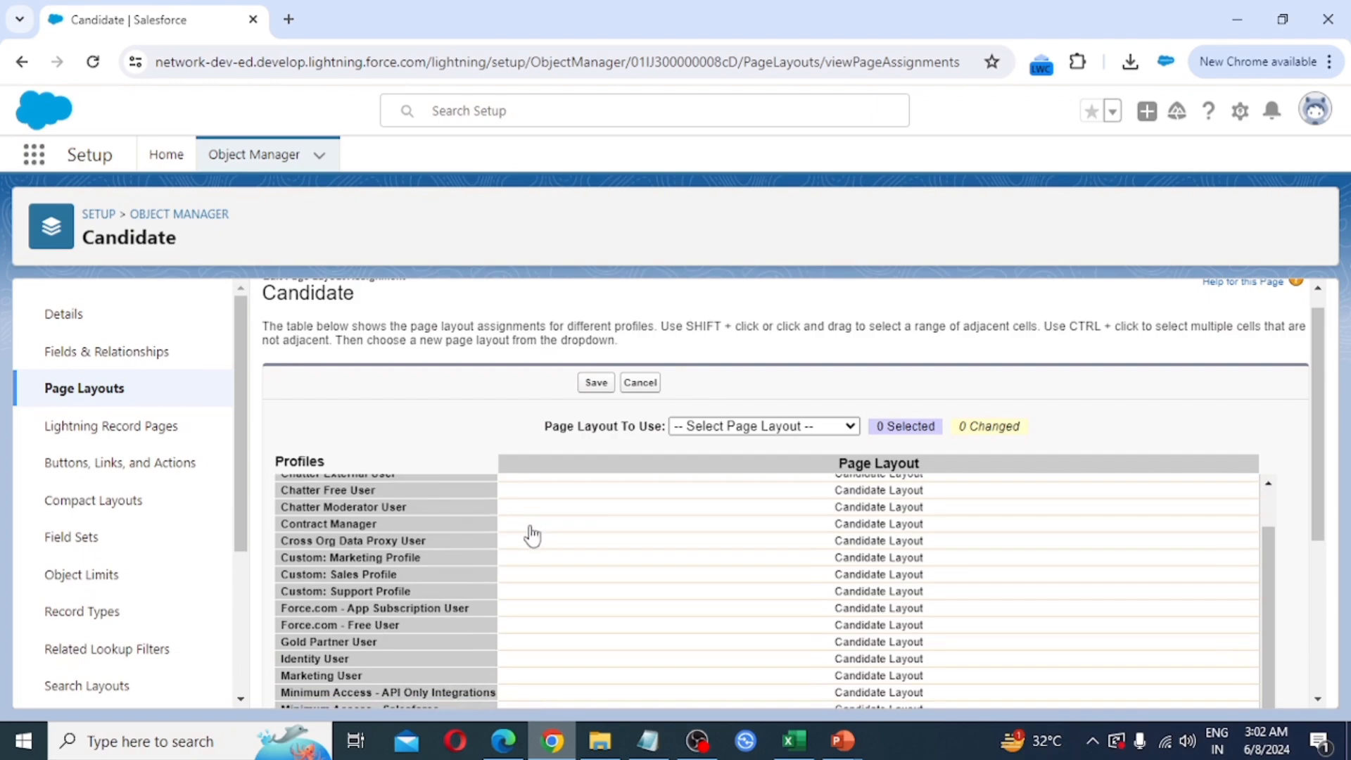
scroll(1056, 546, down, 5)
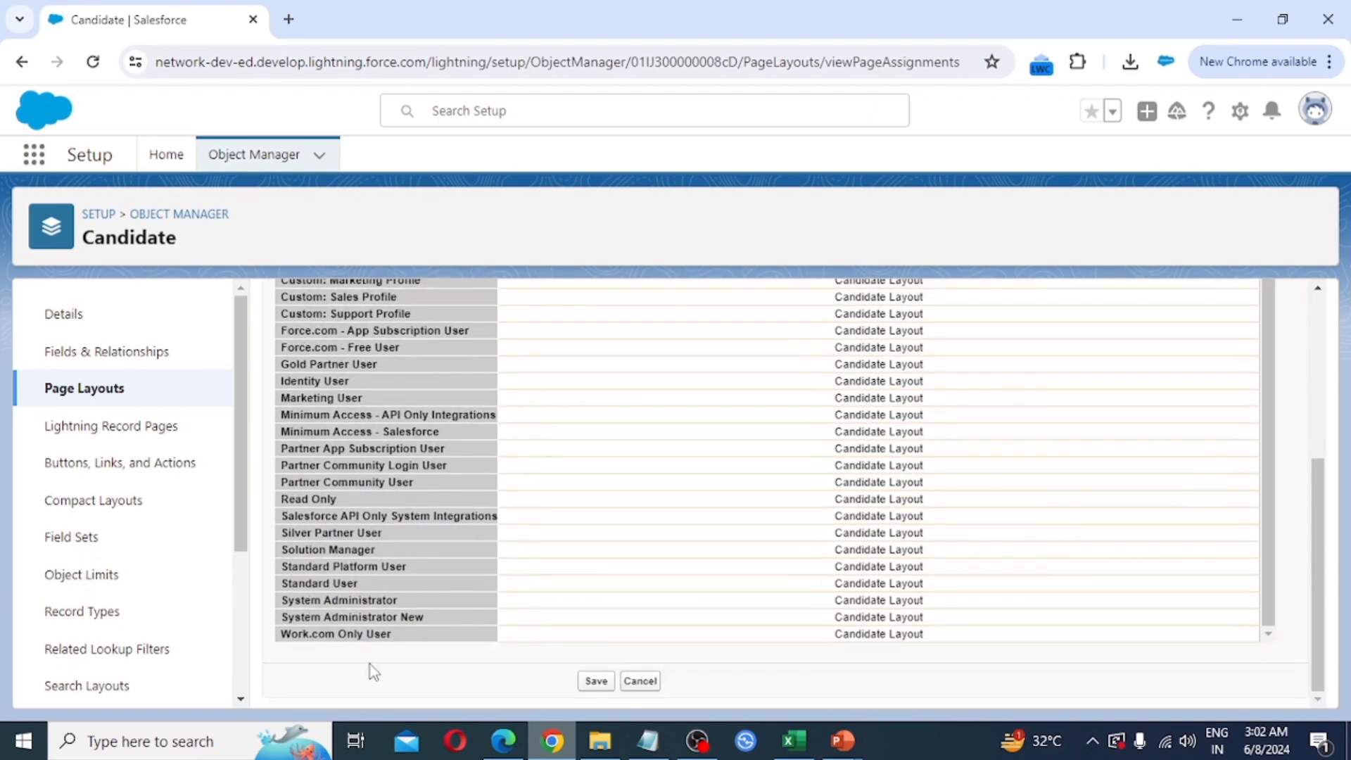
click(367, 619)
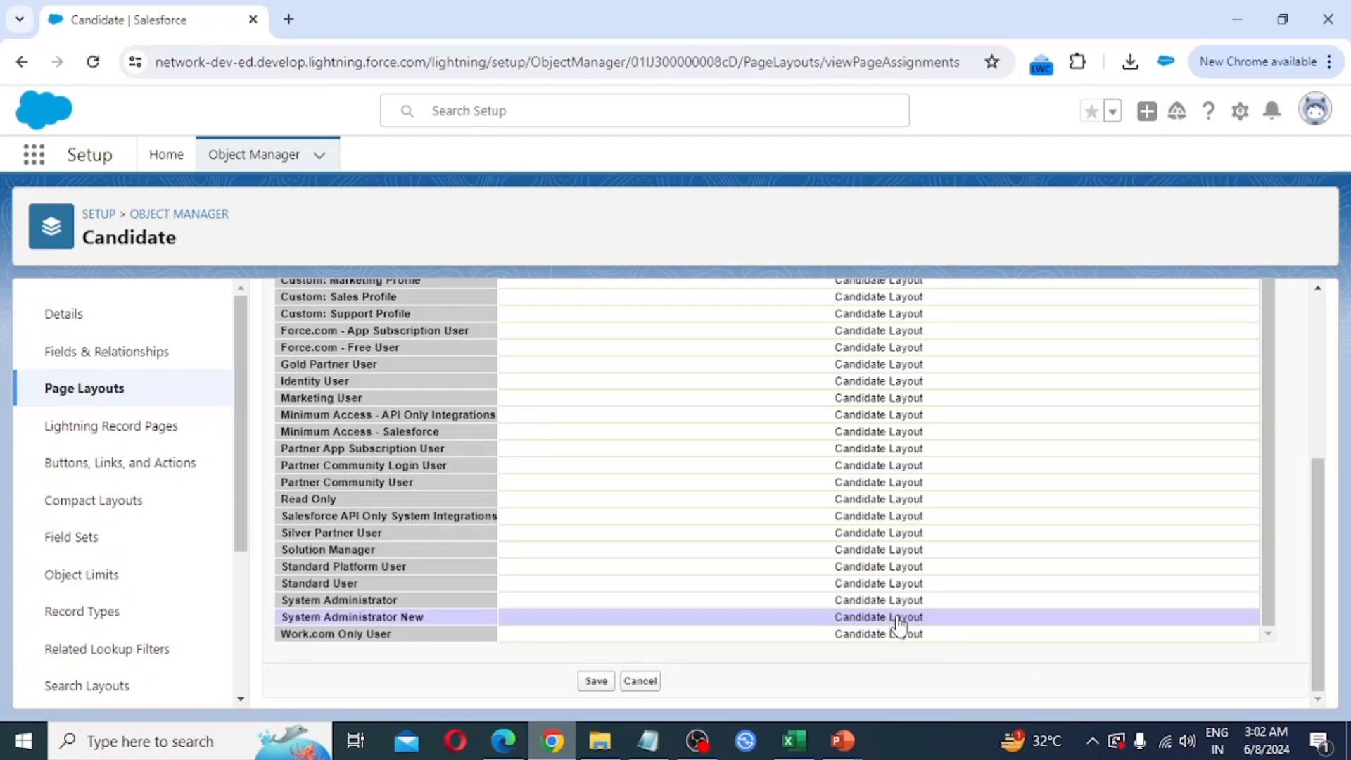
scroll(838, 658, up, 5)
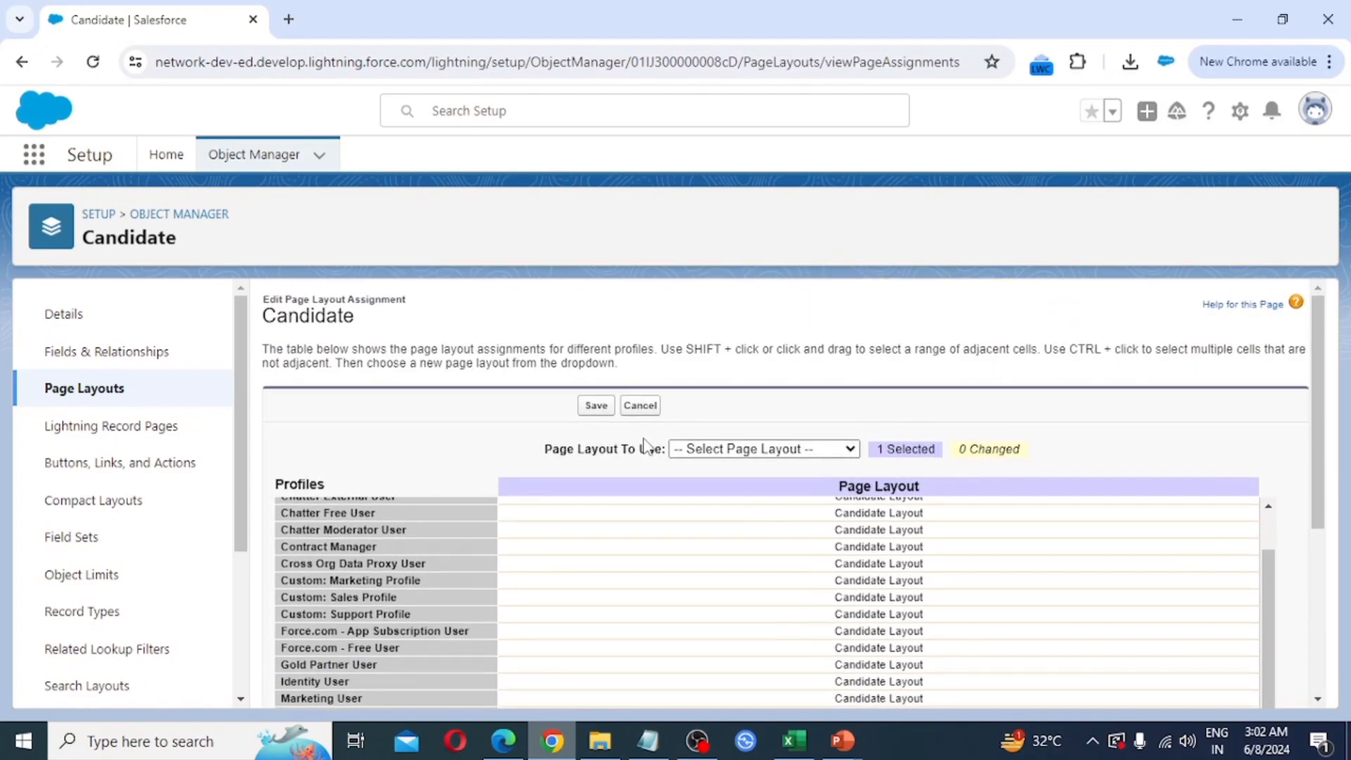
click(773, 456)
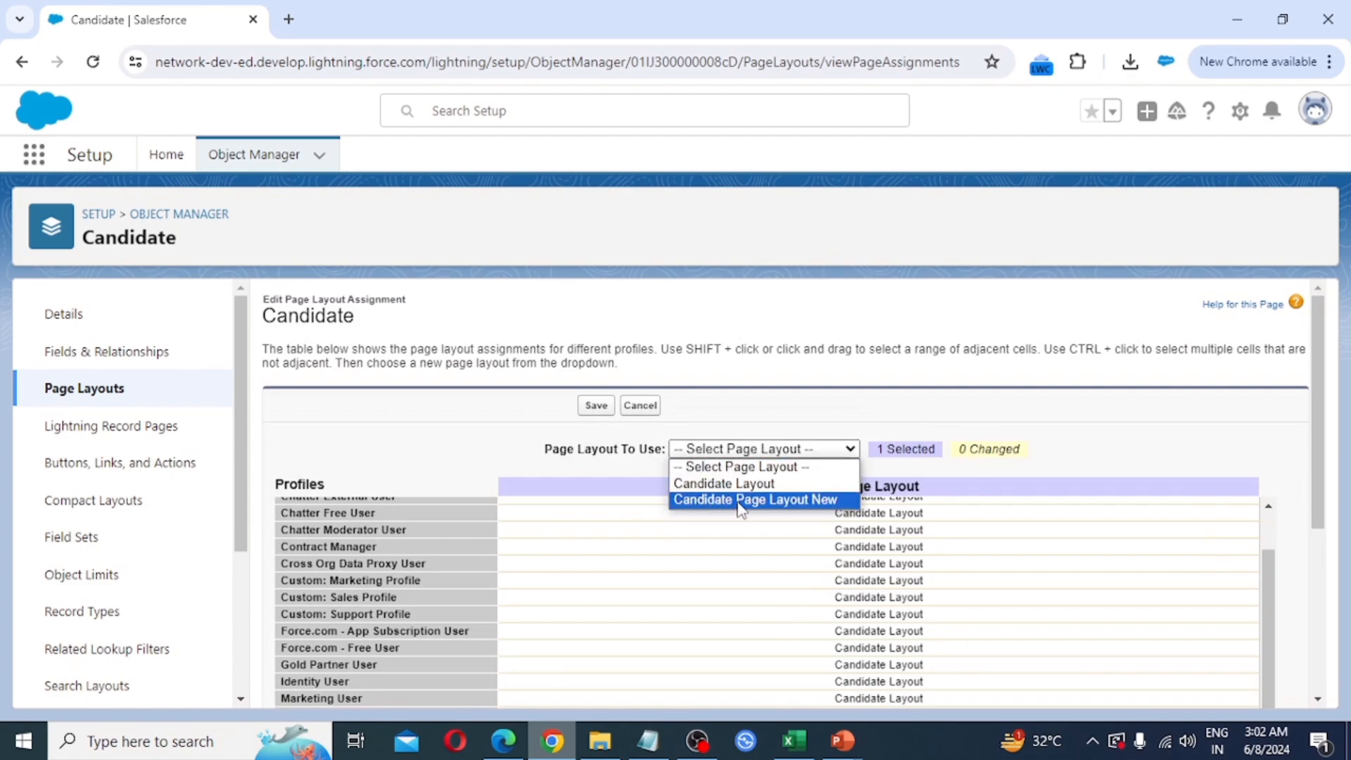
click(783, 499)
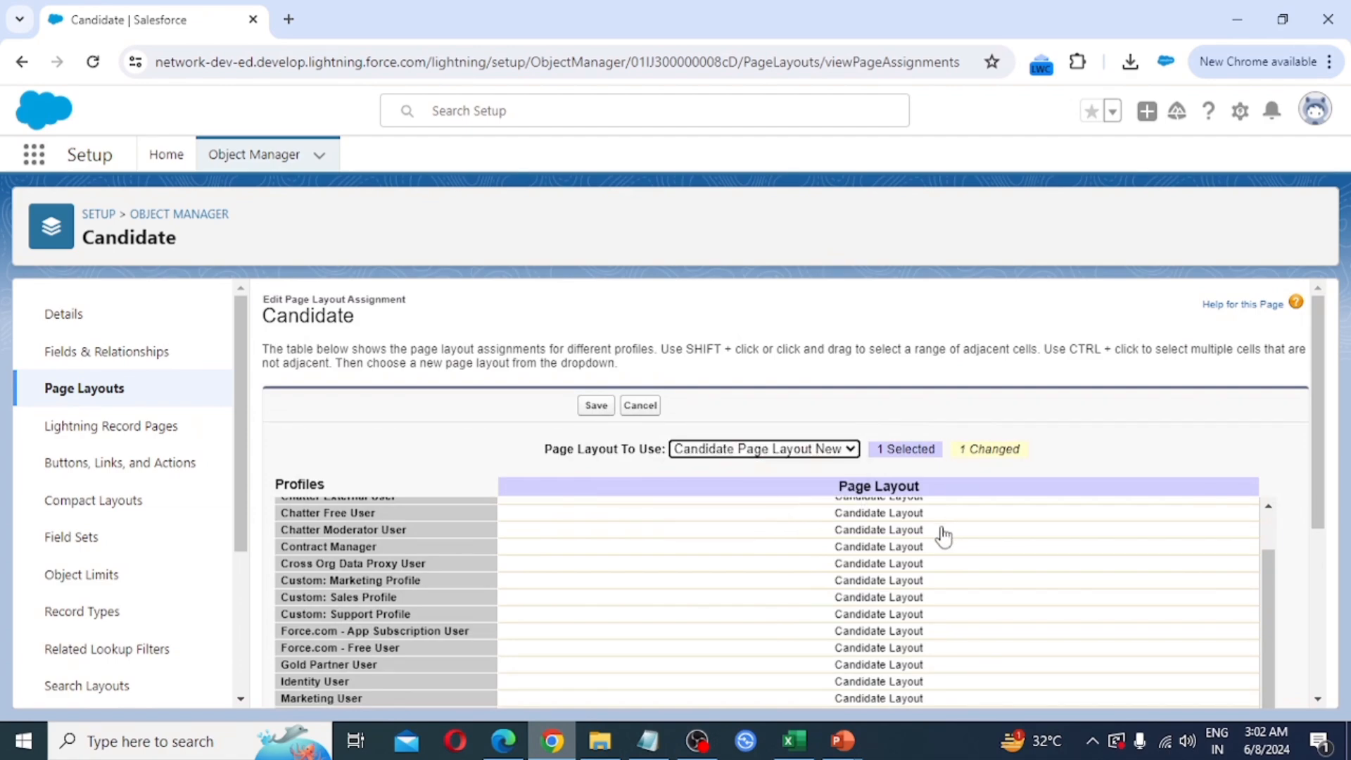
scroll(944, 535, down, 5)
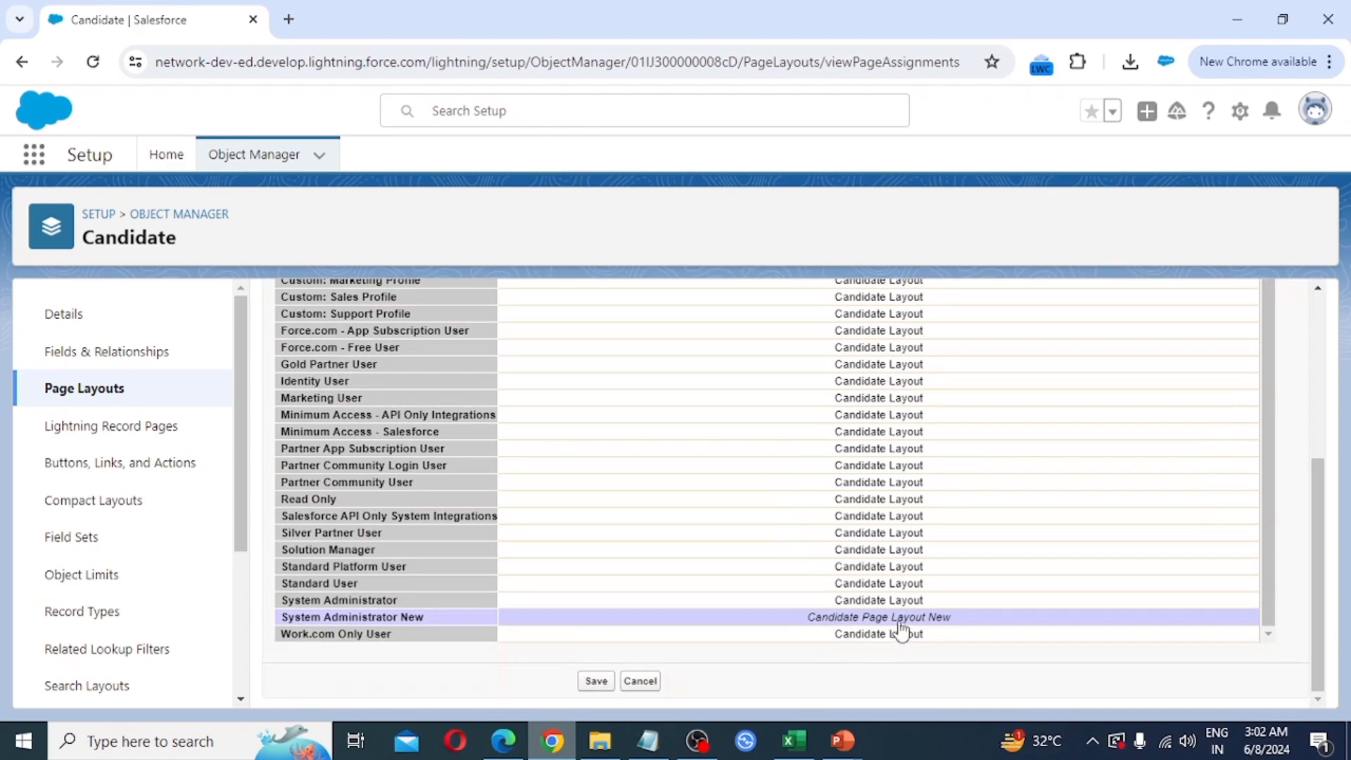
scroll(793, 591, up, 10)
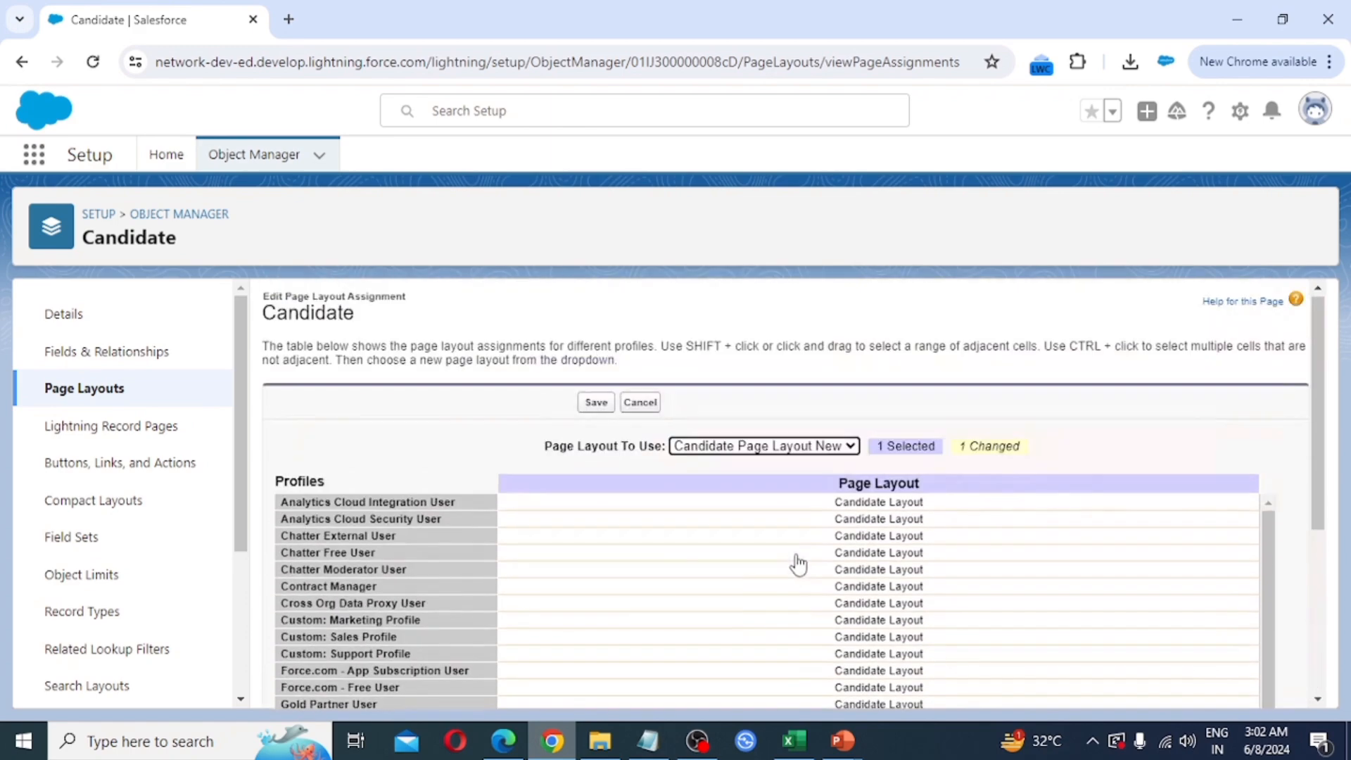
click(596, 406)
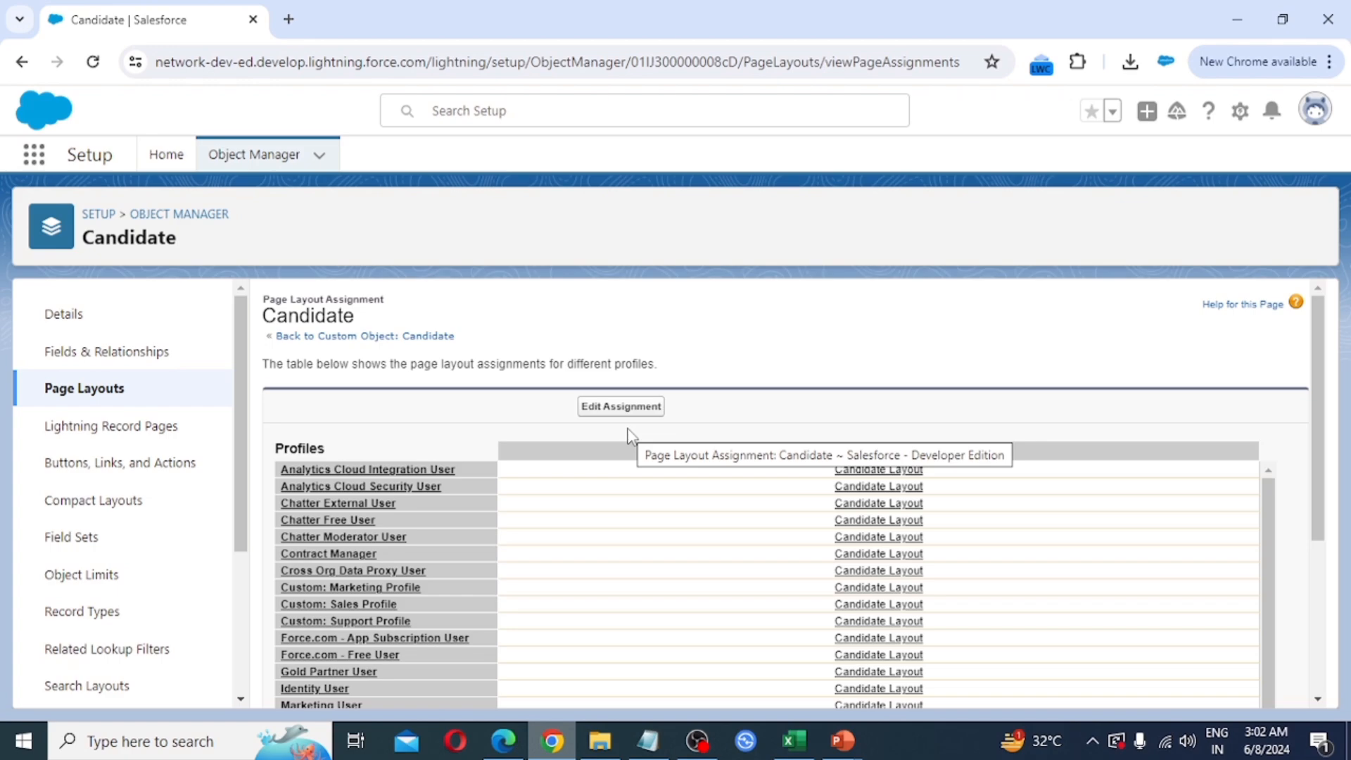
scroll(709, 549, down, 5)
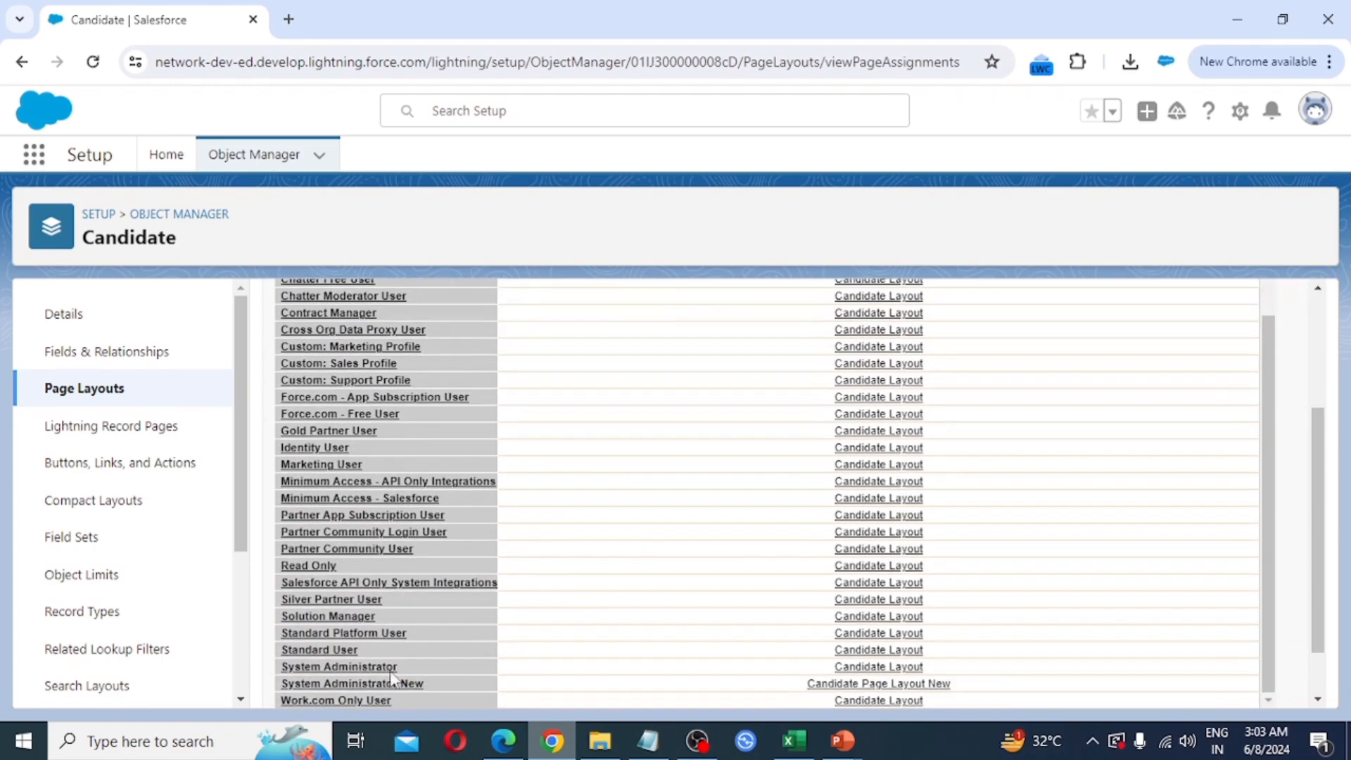
scroll(373, 647, down, 2)
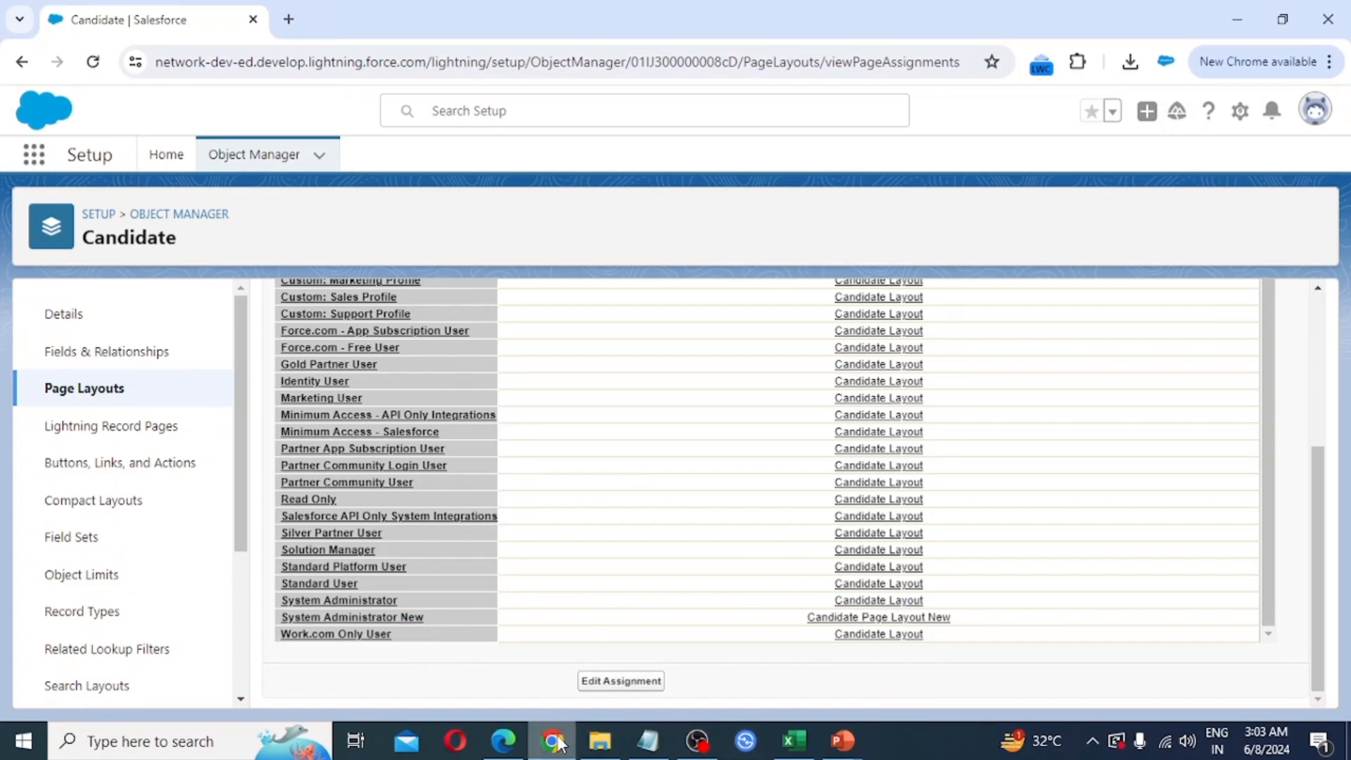
- Find and open the EMS app, and go to its Candidates list
click(33, 155)
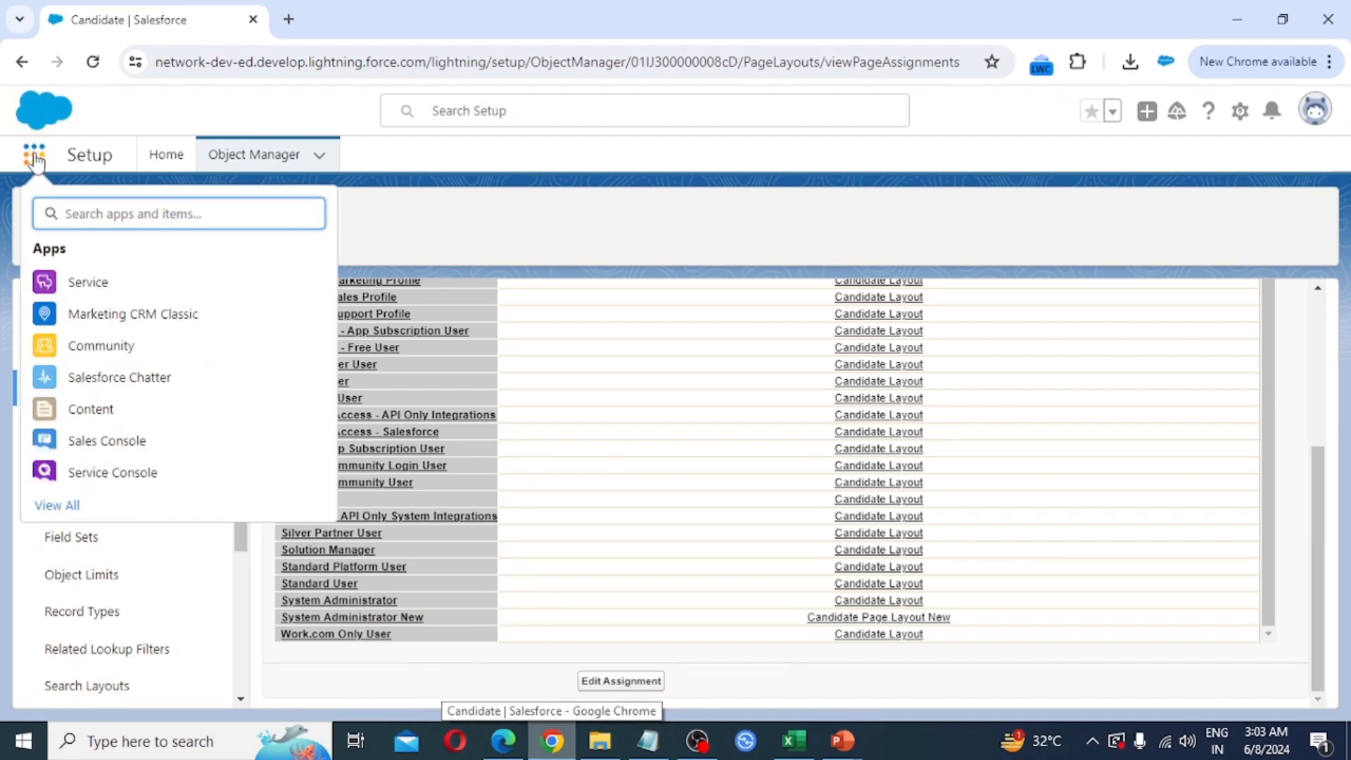
text(ems)
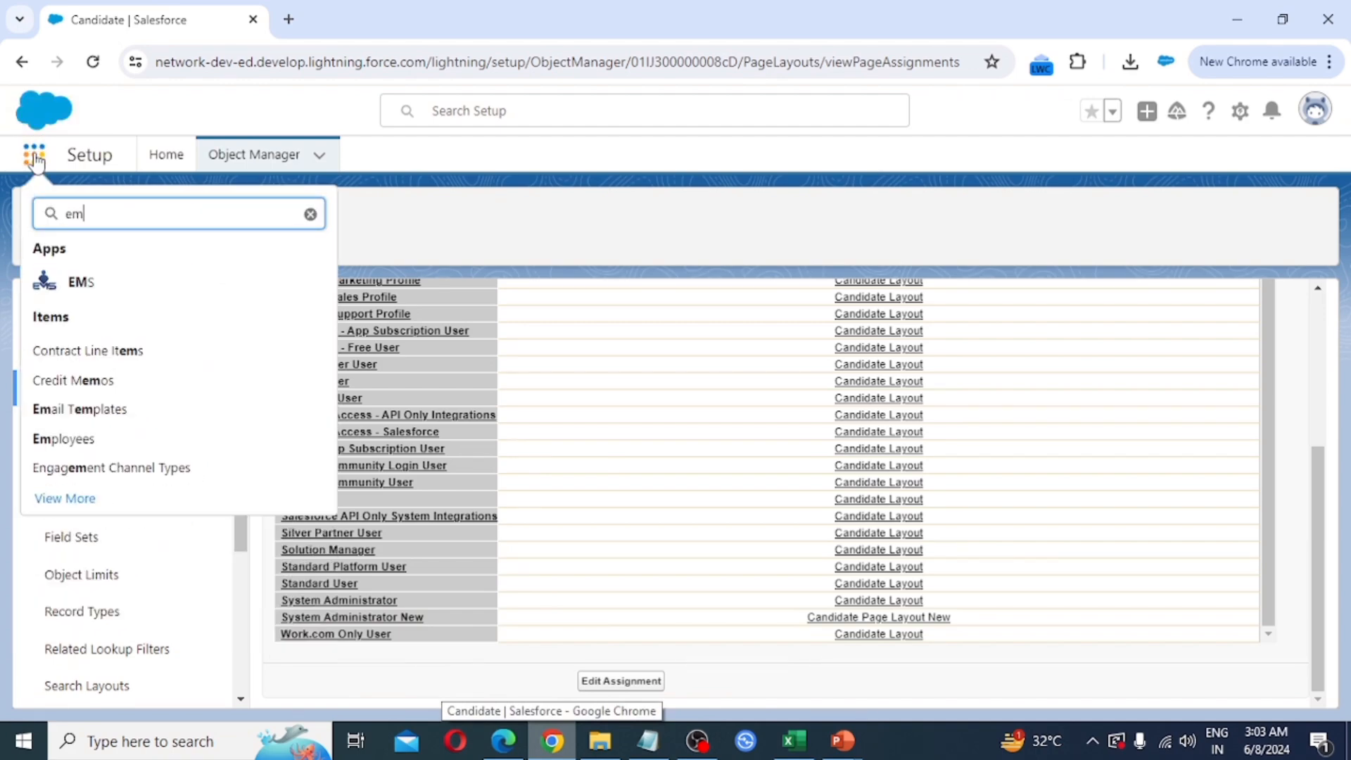
click(106, 292)
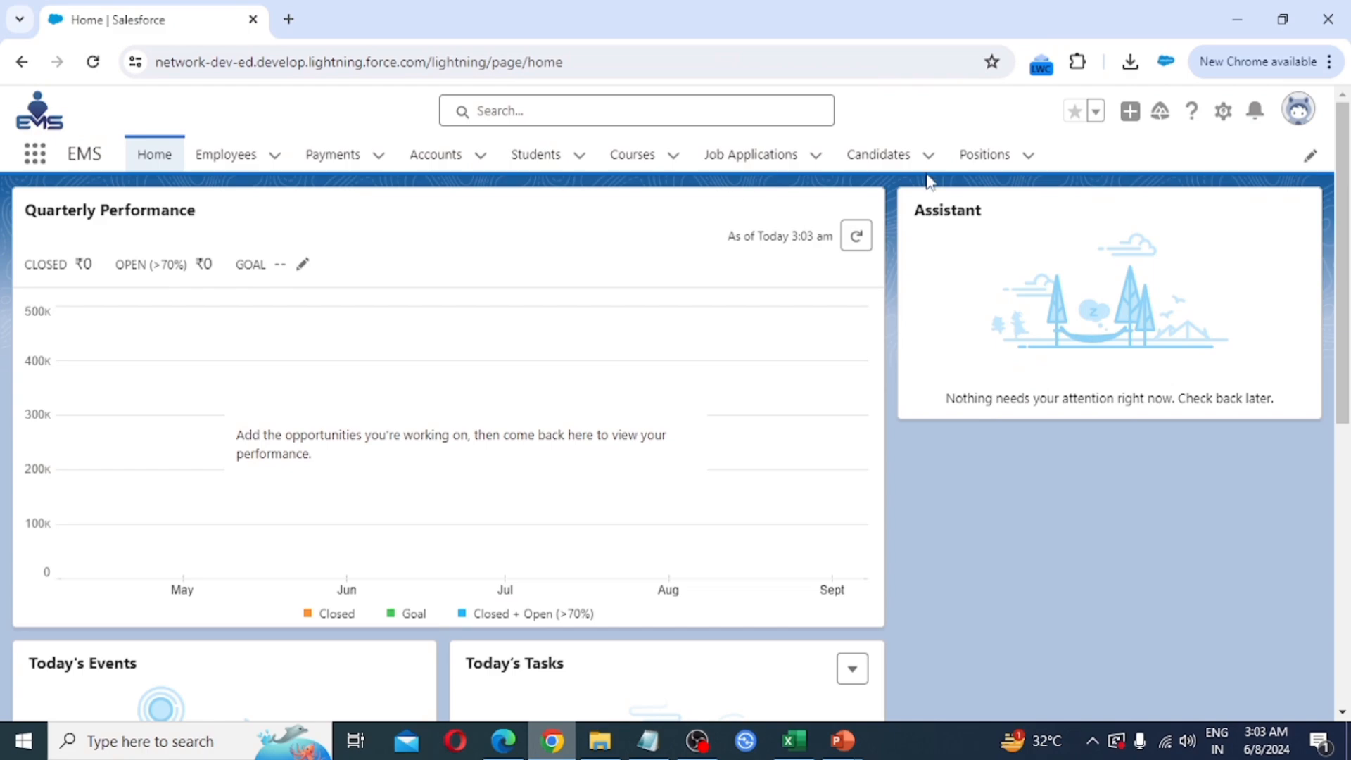
click(884, 159)
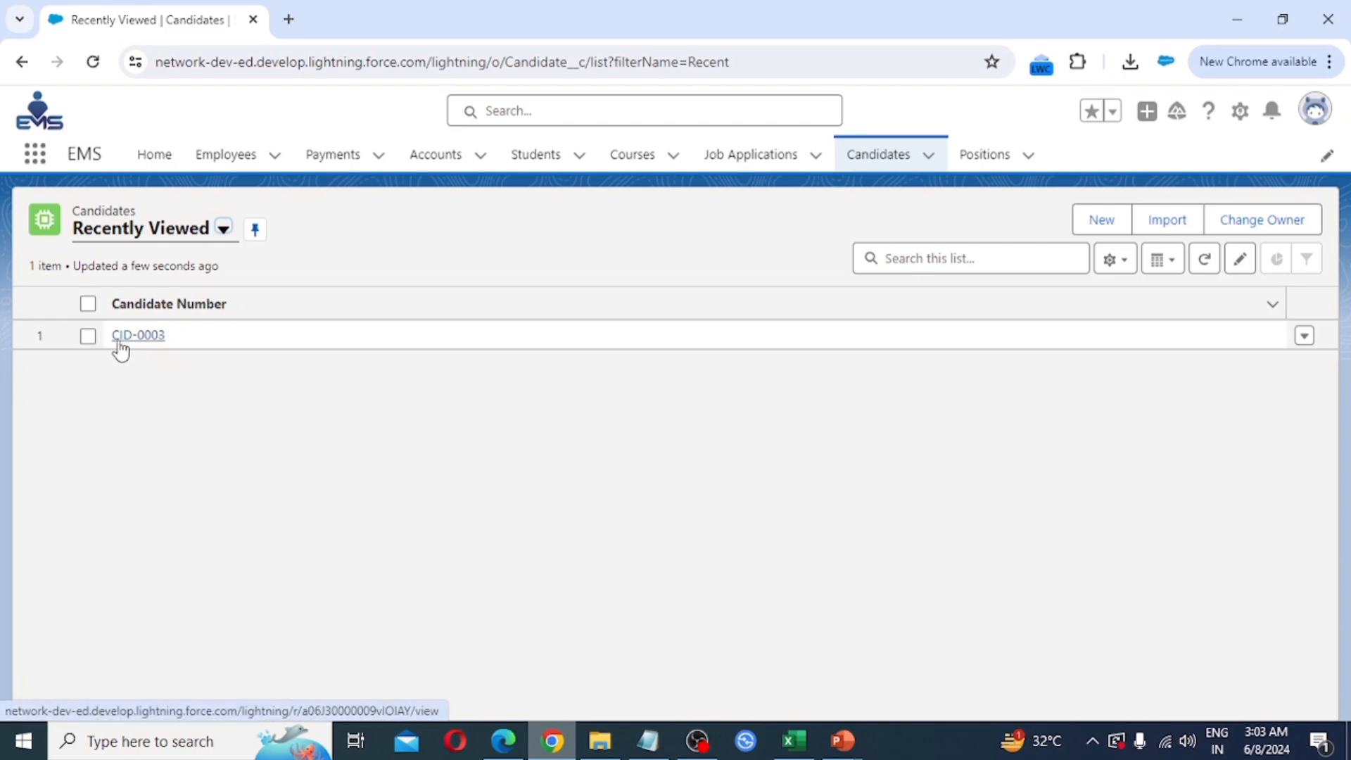
- Open the listed candidate record to check its field layout, and open the Users list in Setup
click(155, 343)
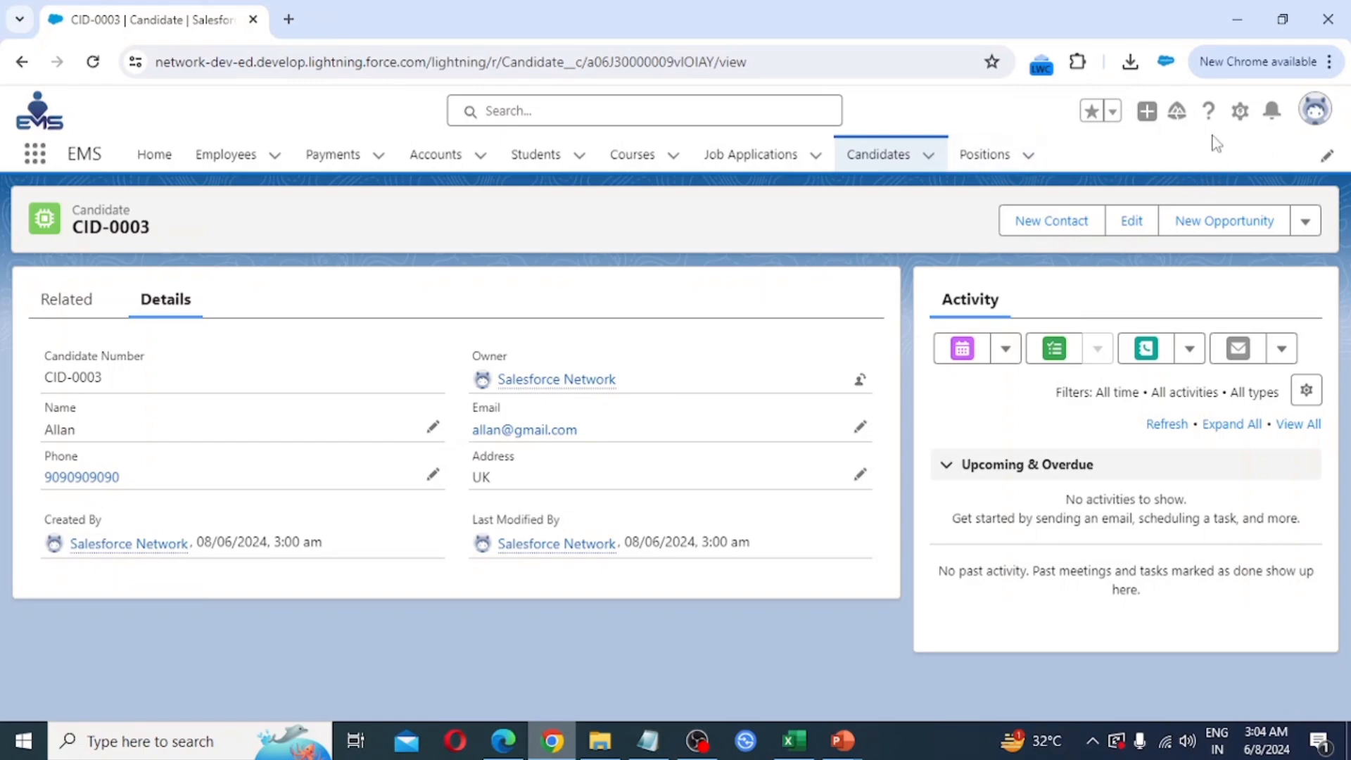
click(1240, 116)
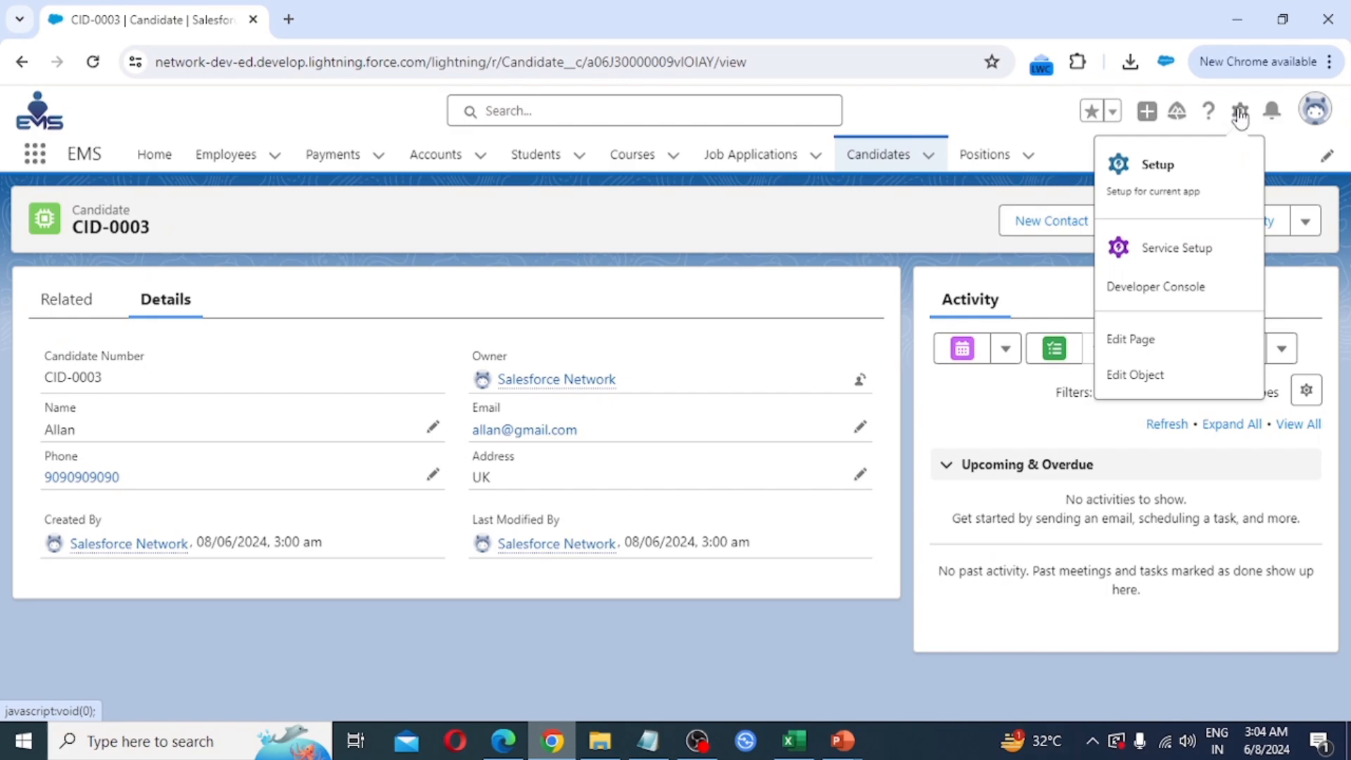
click(1186, 199)
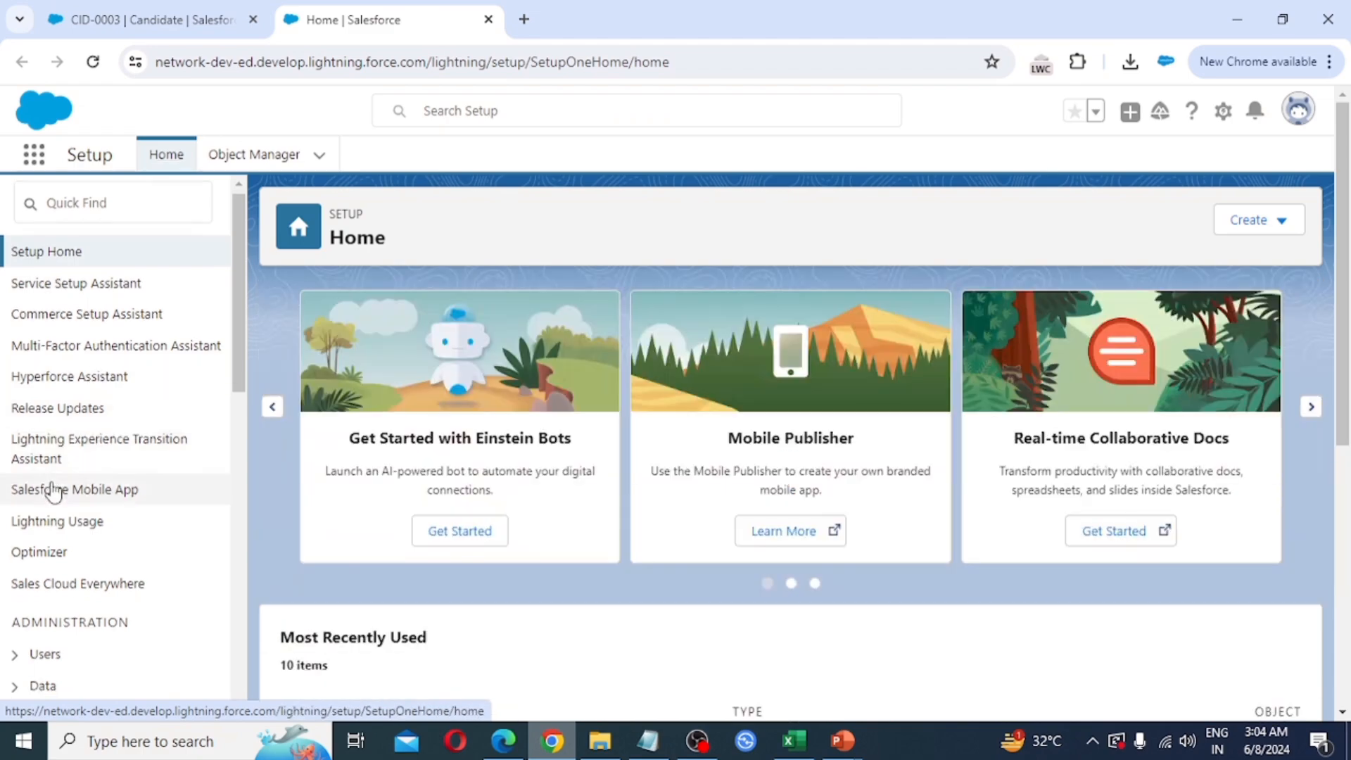
scroll(53, 486, down, 4)
click(14, 362)
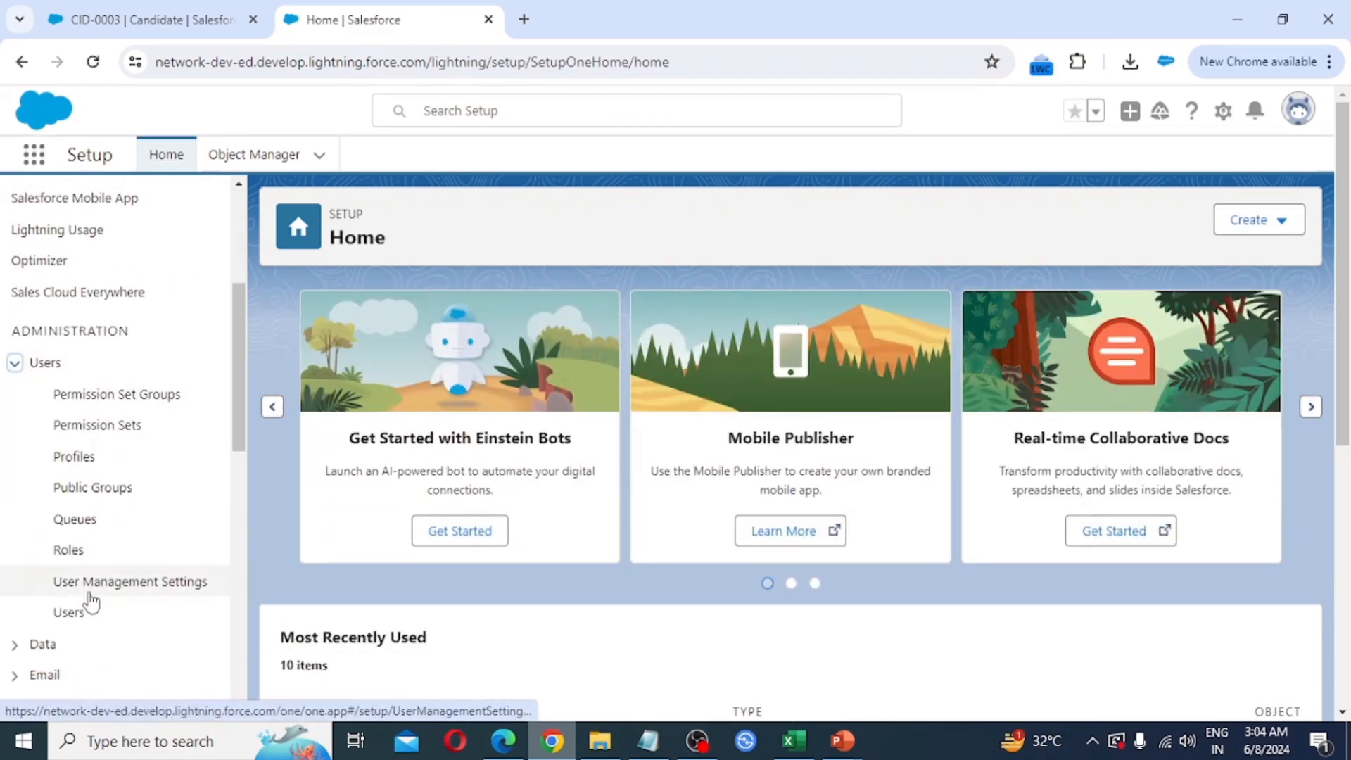
click(70, 617)
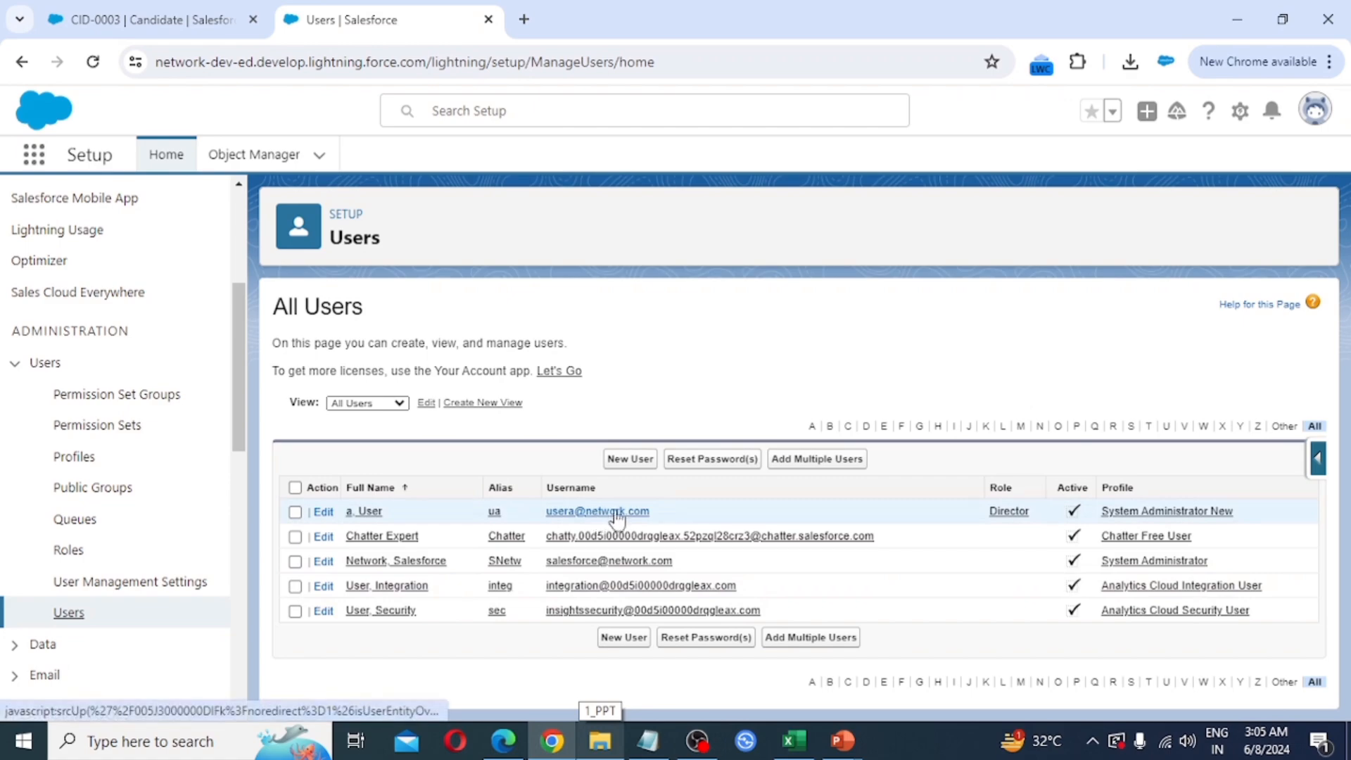
- Switch to Microsoft Edge, log in to Salesforce with the filled-in credentials without saving the password, and check which user is signed in
click(505, 746)
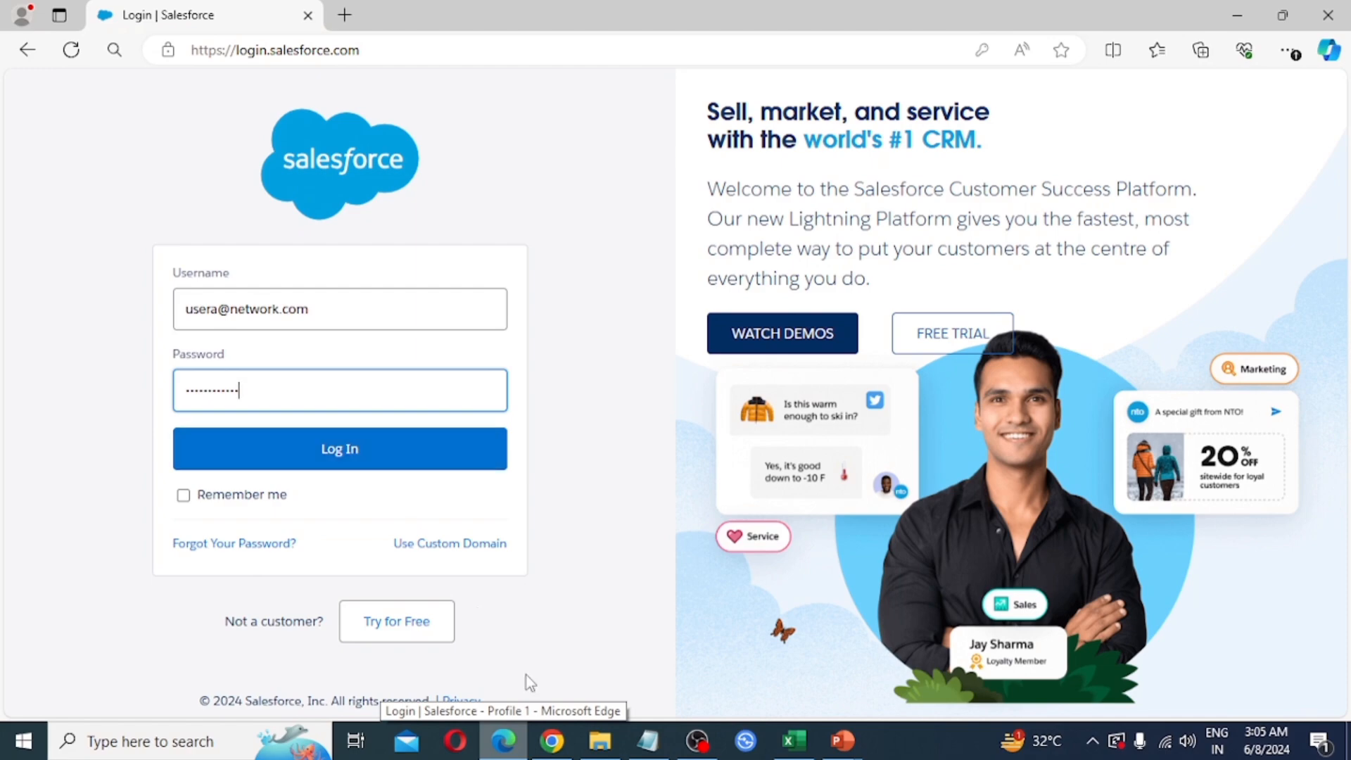
click(389, 453)
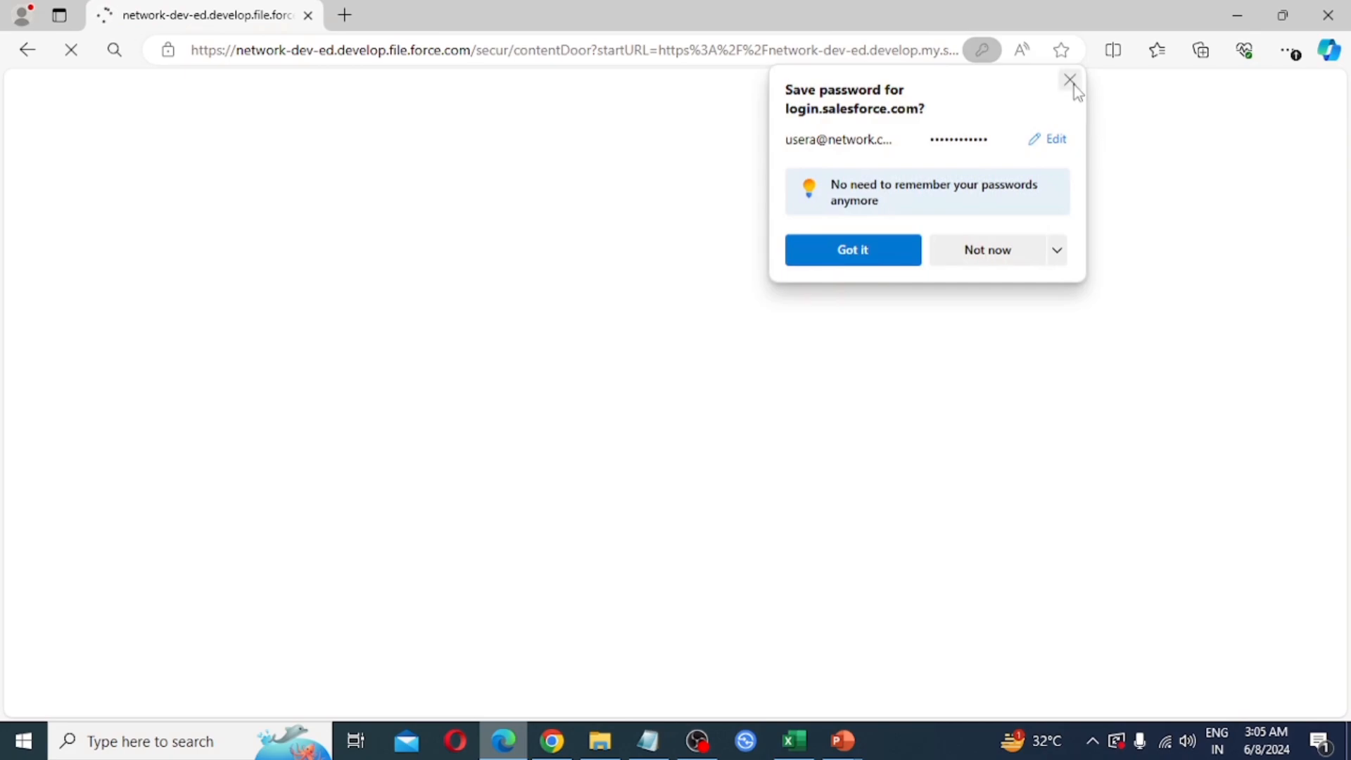
click(1072, 82)
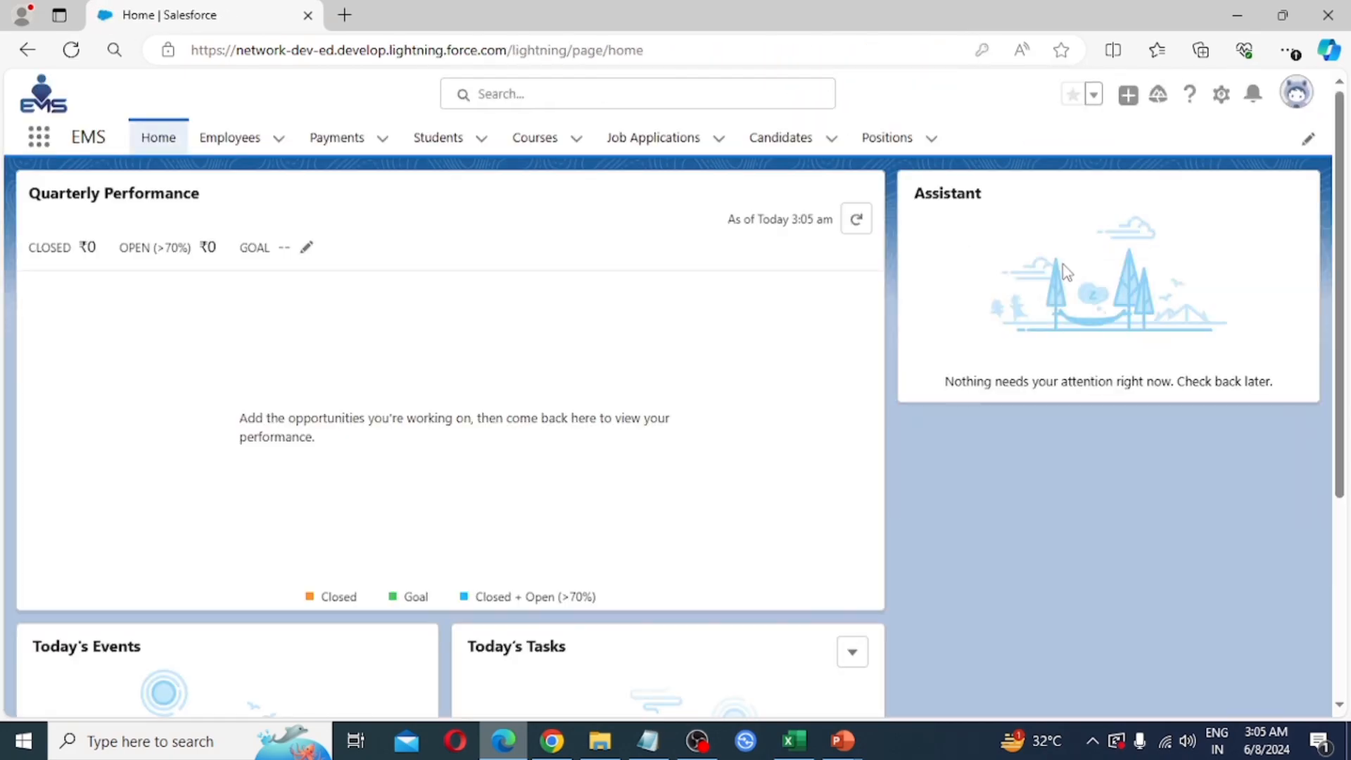
click(1296, 96)
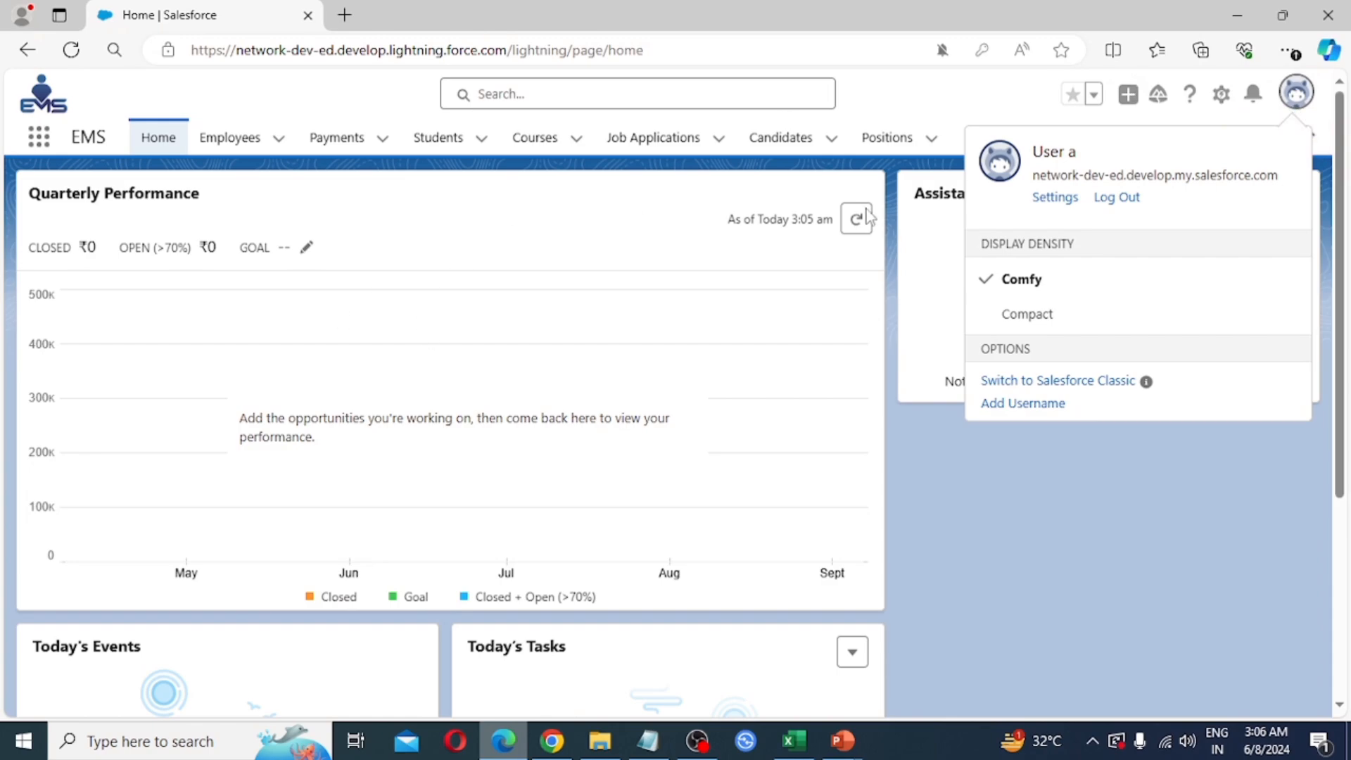
- Show all candidates in the Candidates list and open the candidate record to check its field layout
click(780, 140)
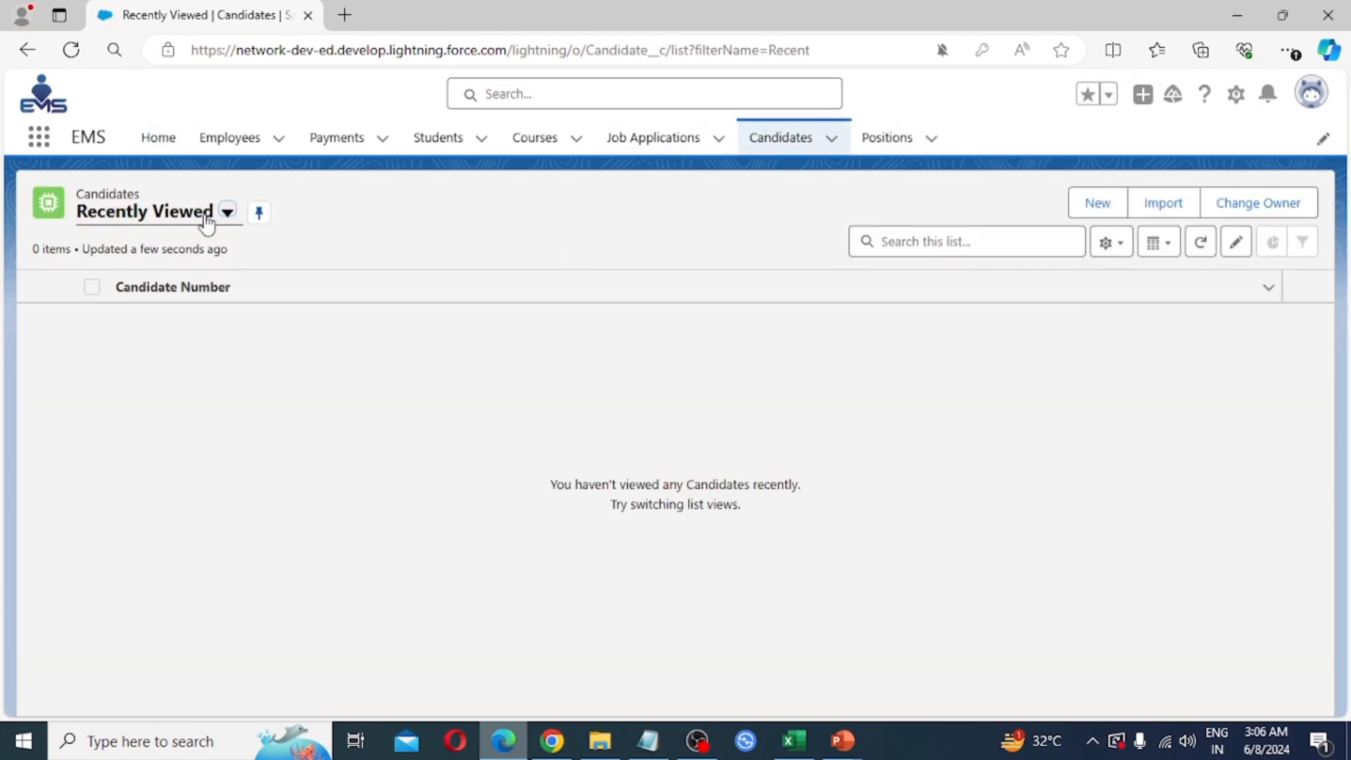
click(228, 213)
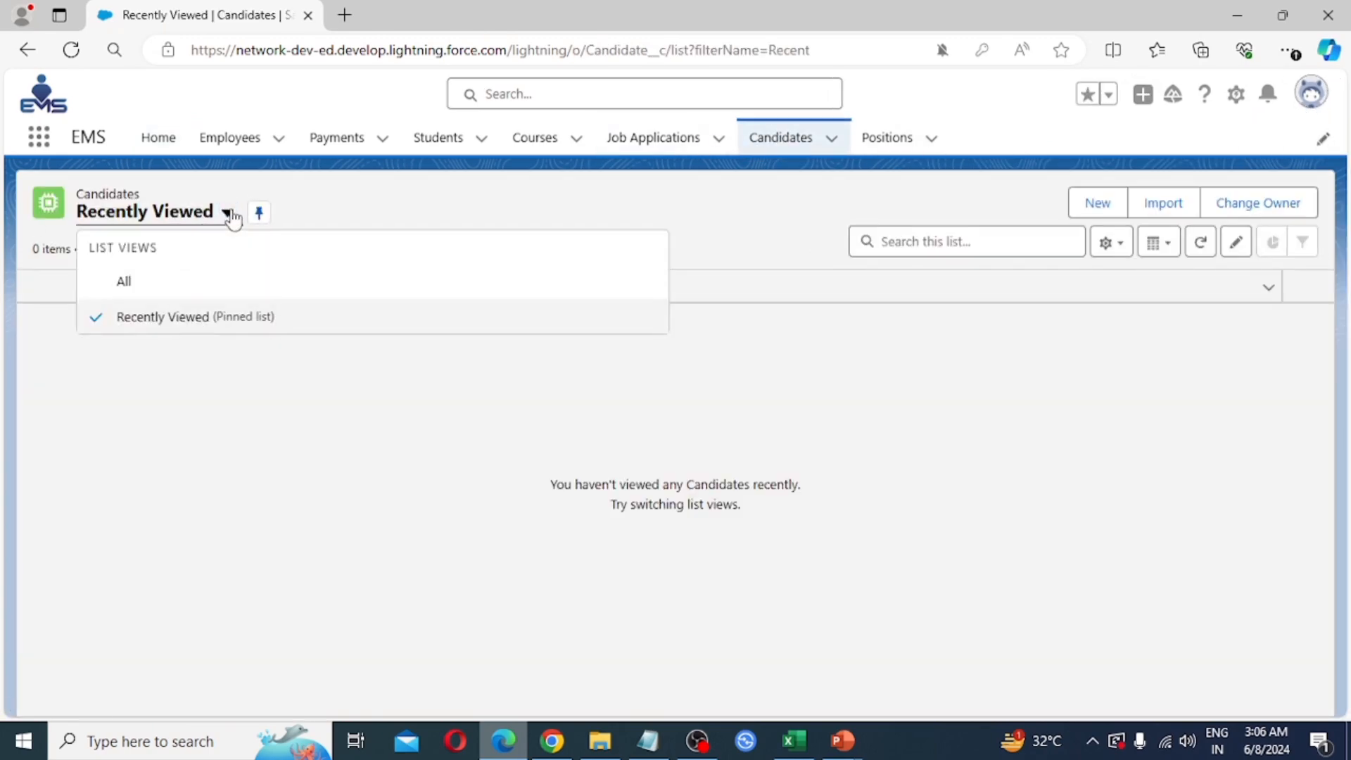
click(132, 283)
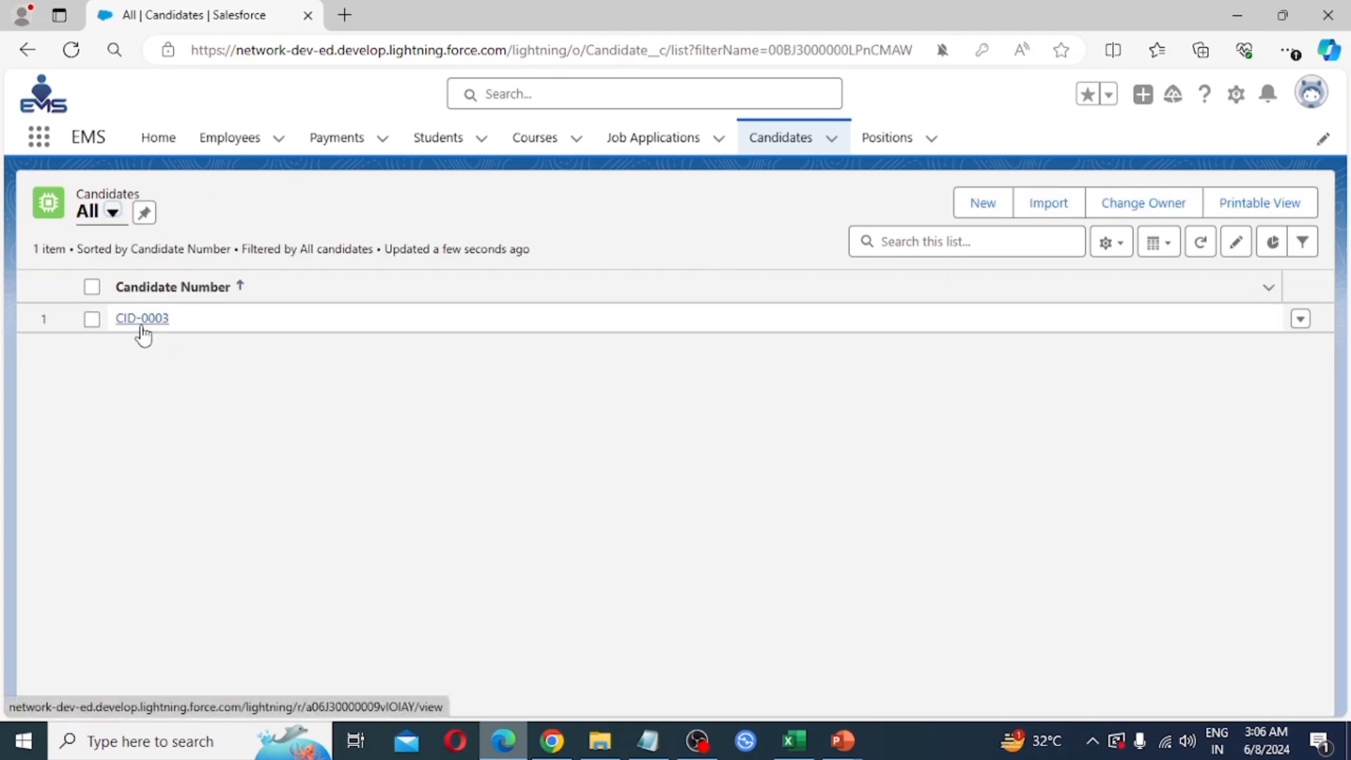
click(144, 320)
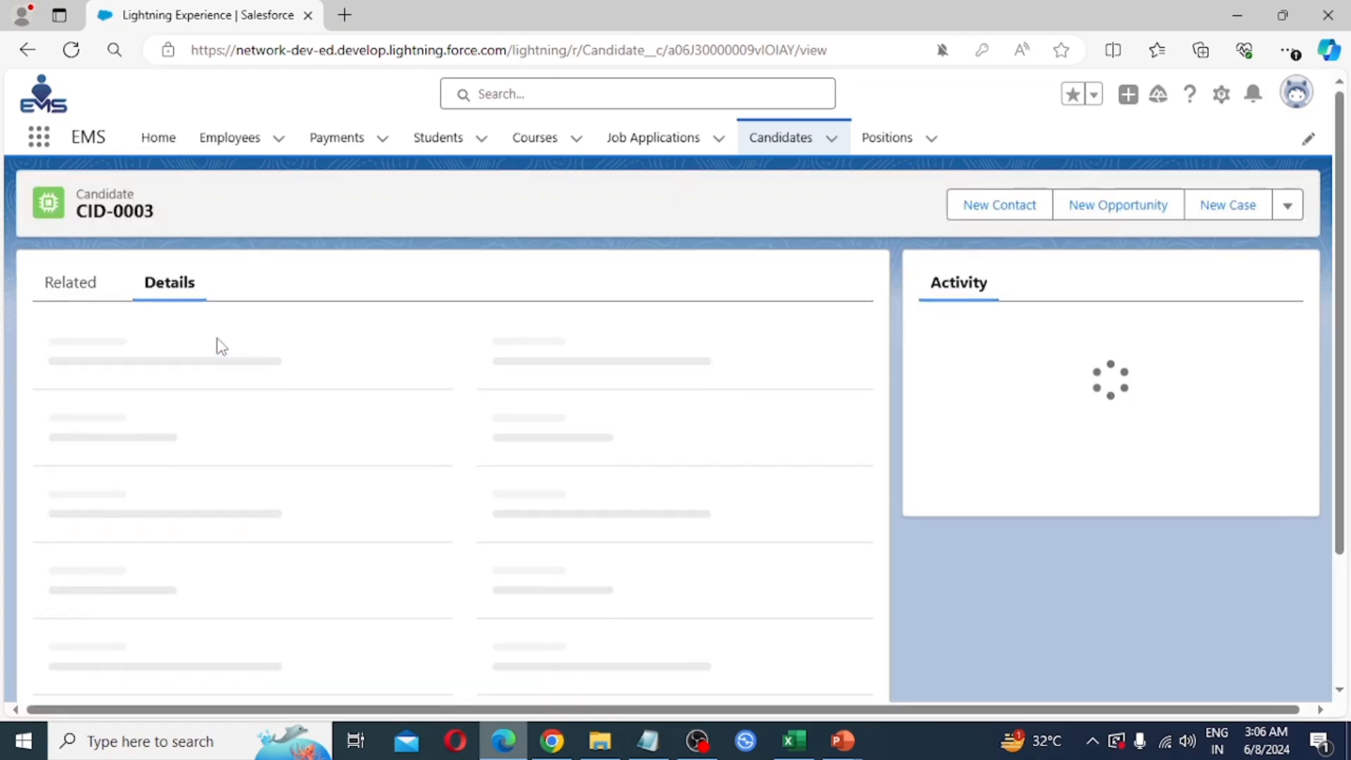
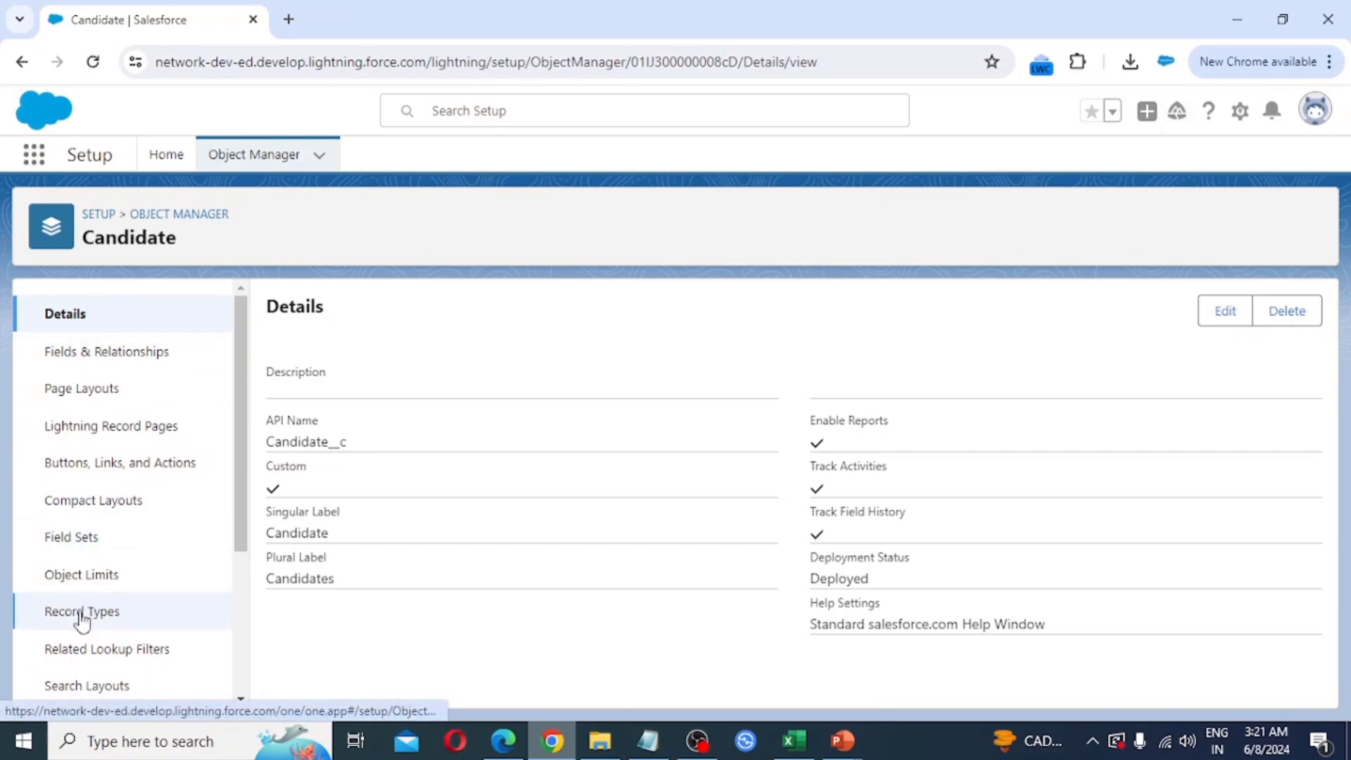
- Start a new active Candidate record type from Master, labelled Candidate Record Type and named Candidate_Record_Type
click(107, 623)
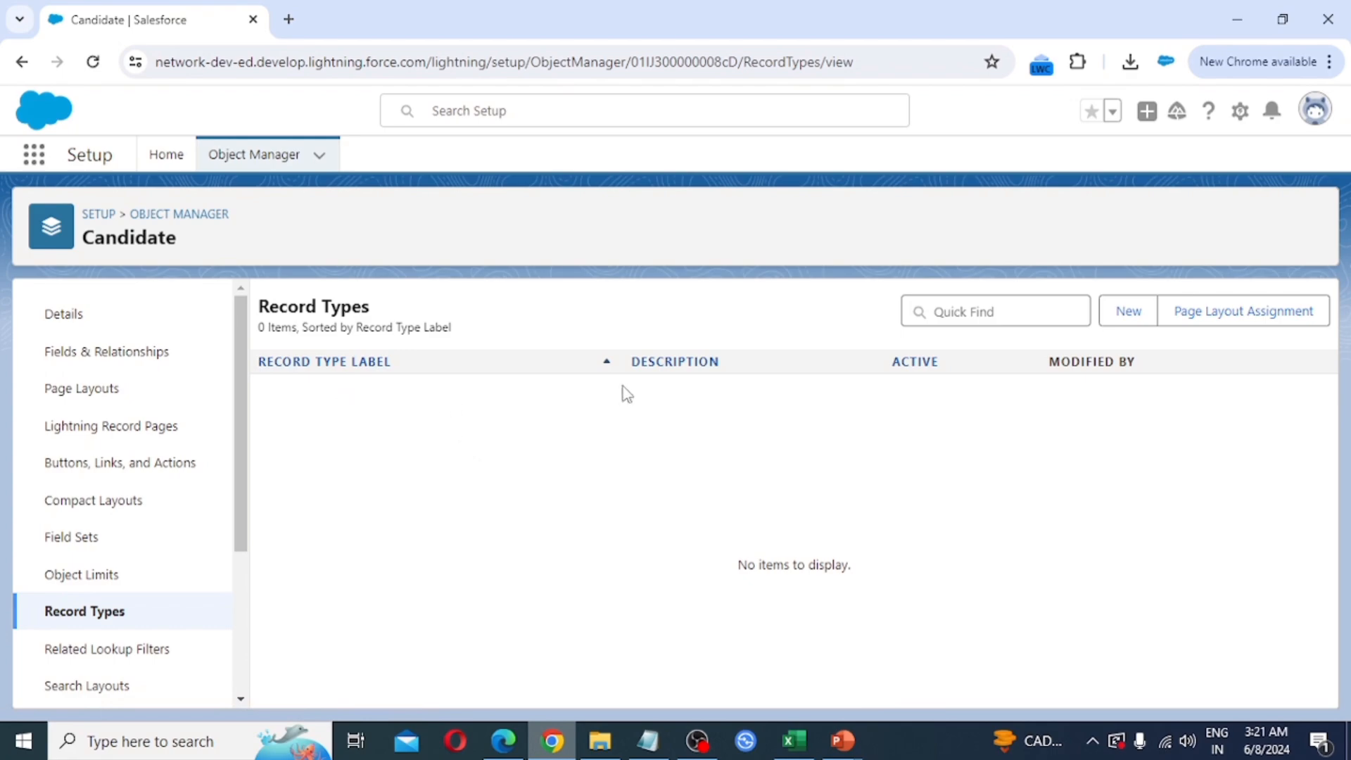
click(1136, 318)
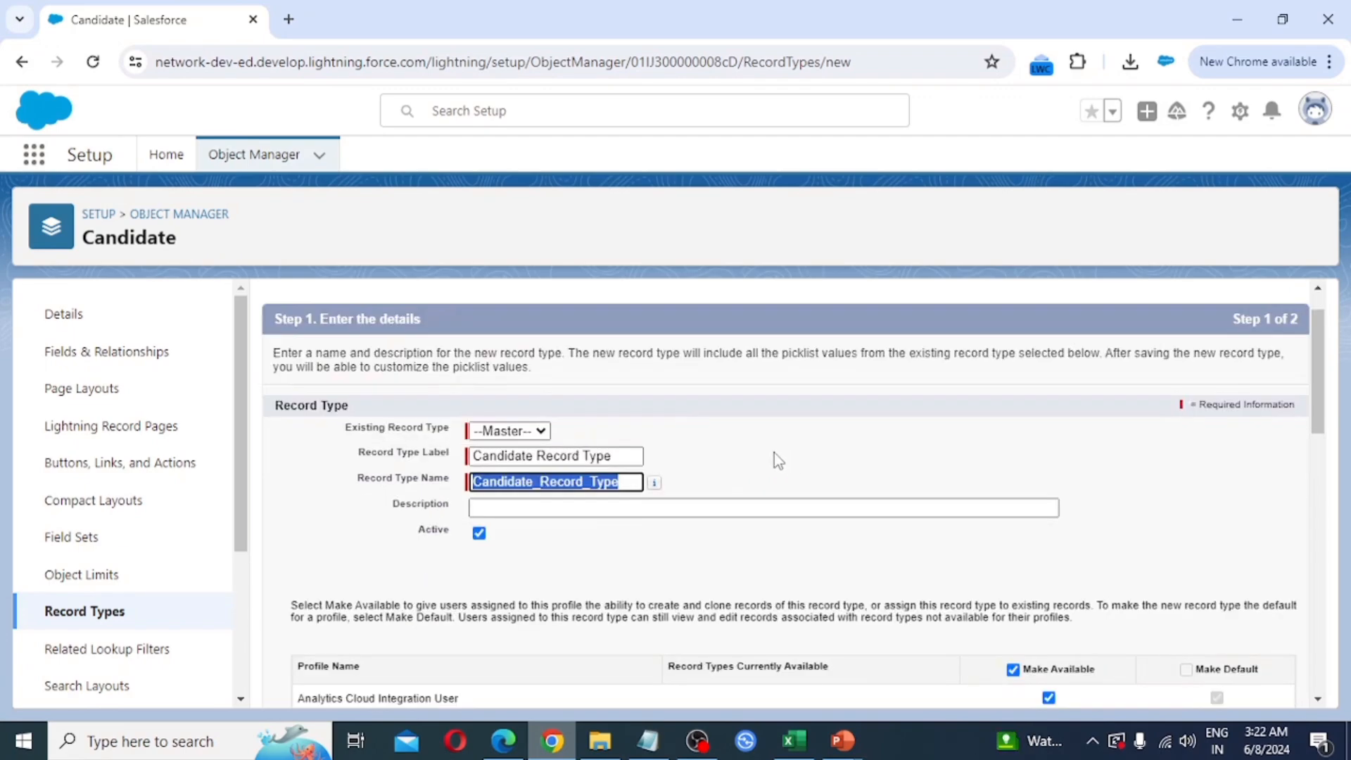
click(774, 453)
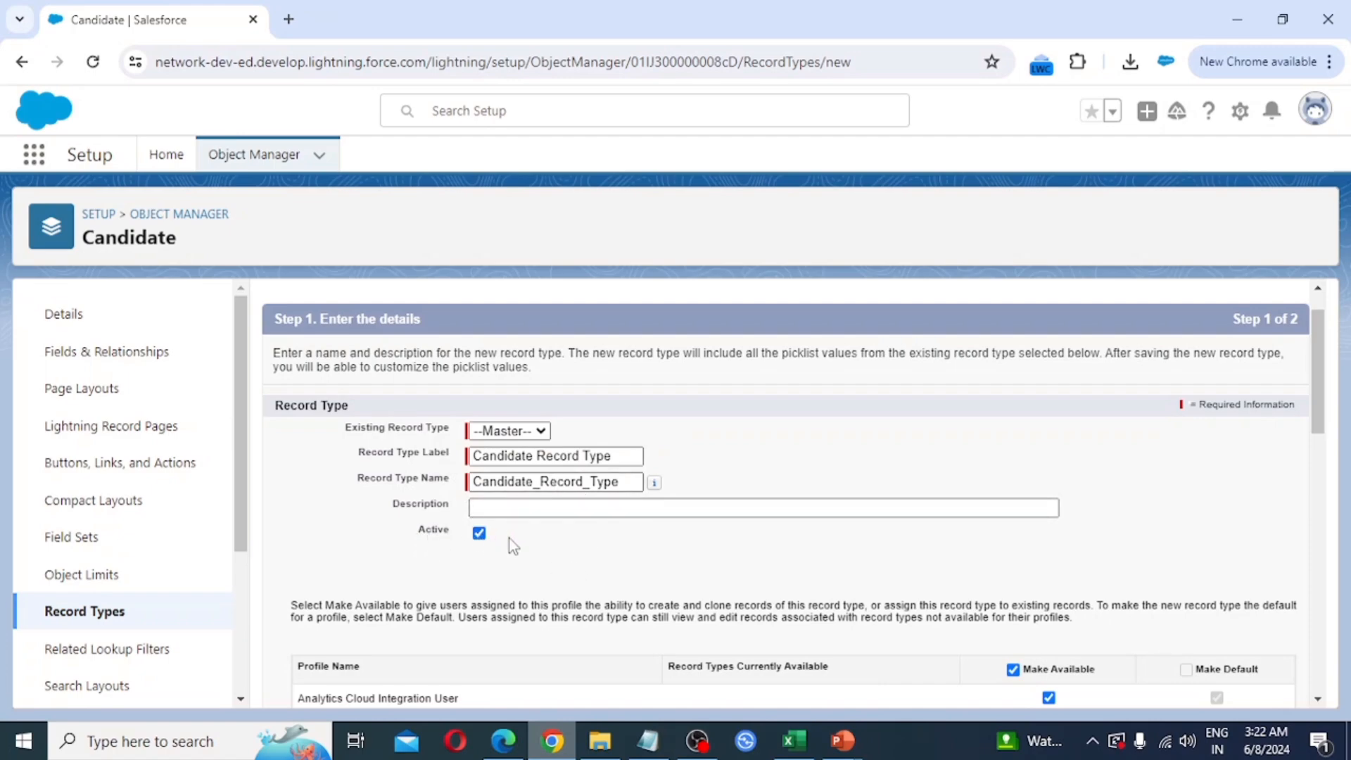
- Make the record type available only to the System Administrator and System Administrator New profiles, and continue to the page layout assignment
scroll(776, 559, down, 3)
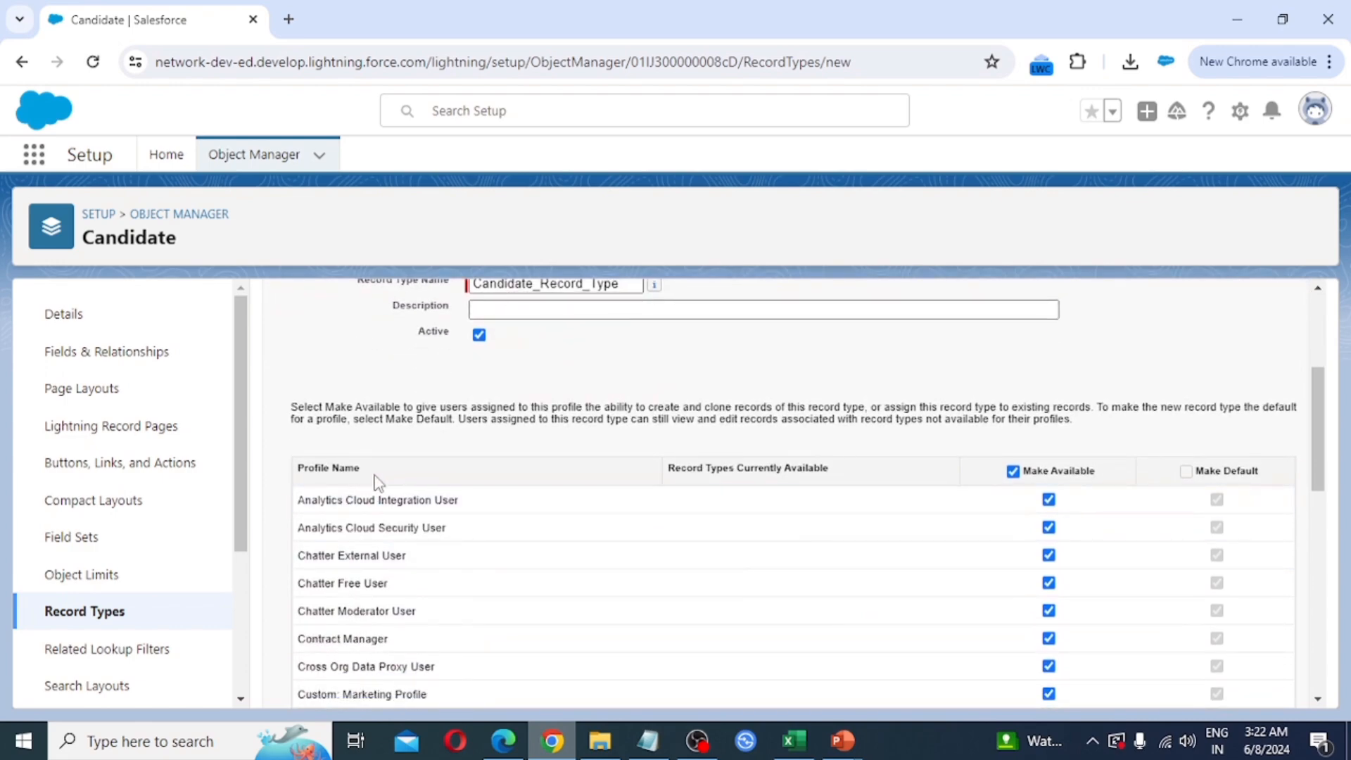
scroll(353, 479, down, 5)
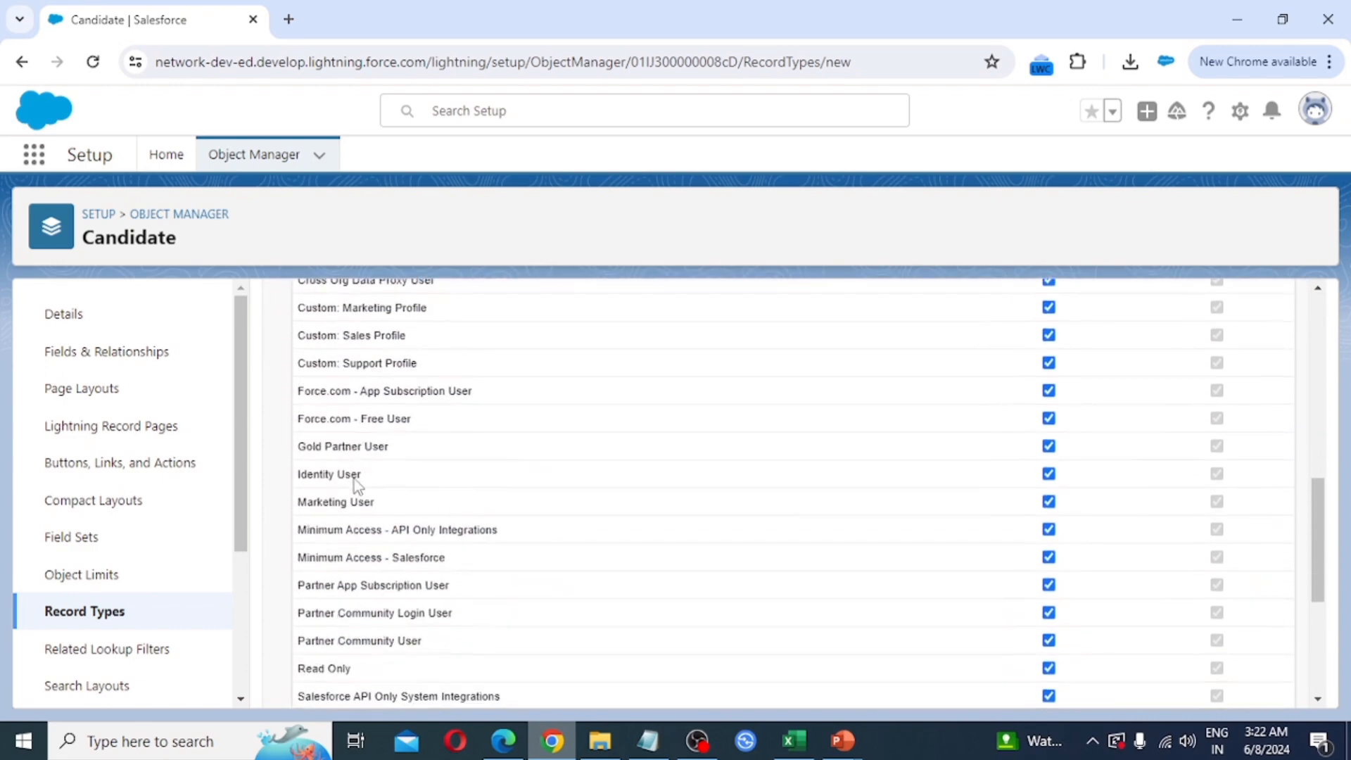
scroll(353, 481, down, 4)
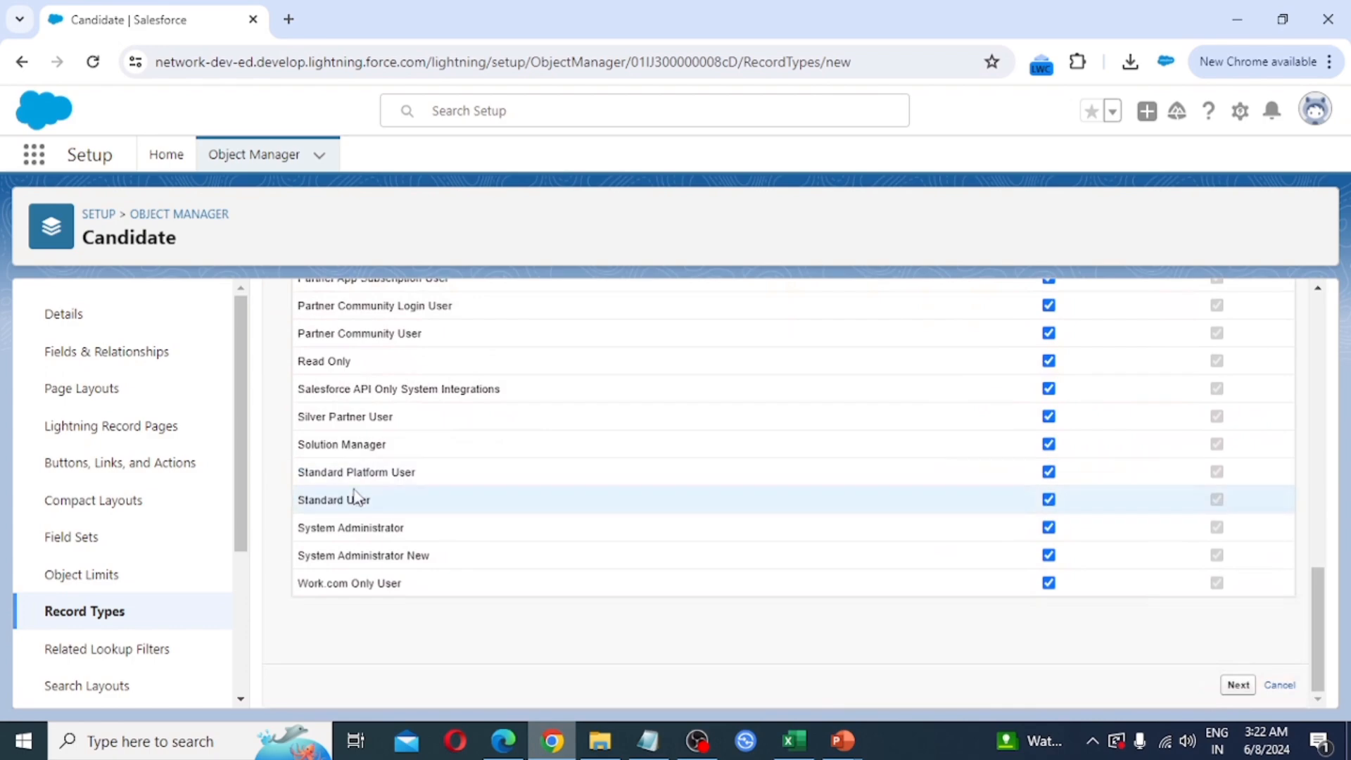
scroll(611, 536, up, 6)
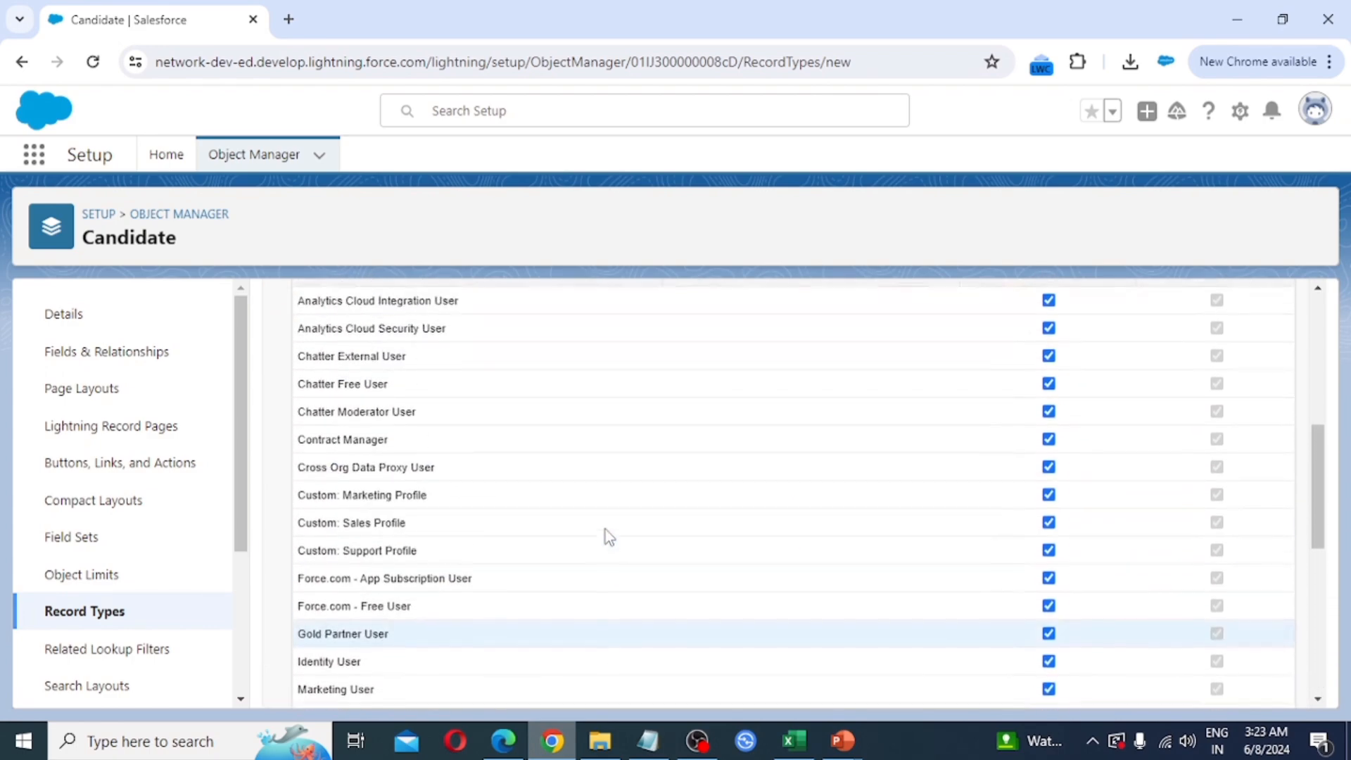
scroll(605, 537, up, 1)
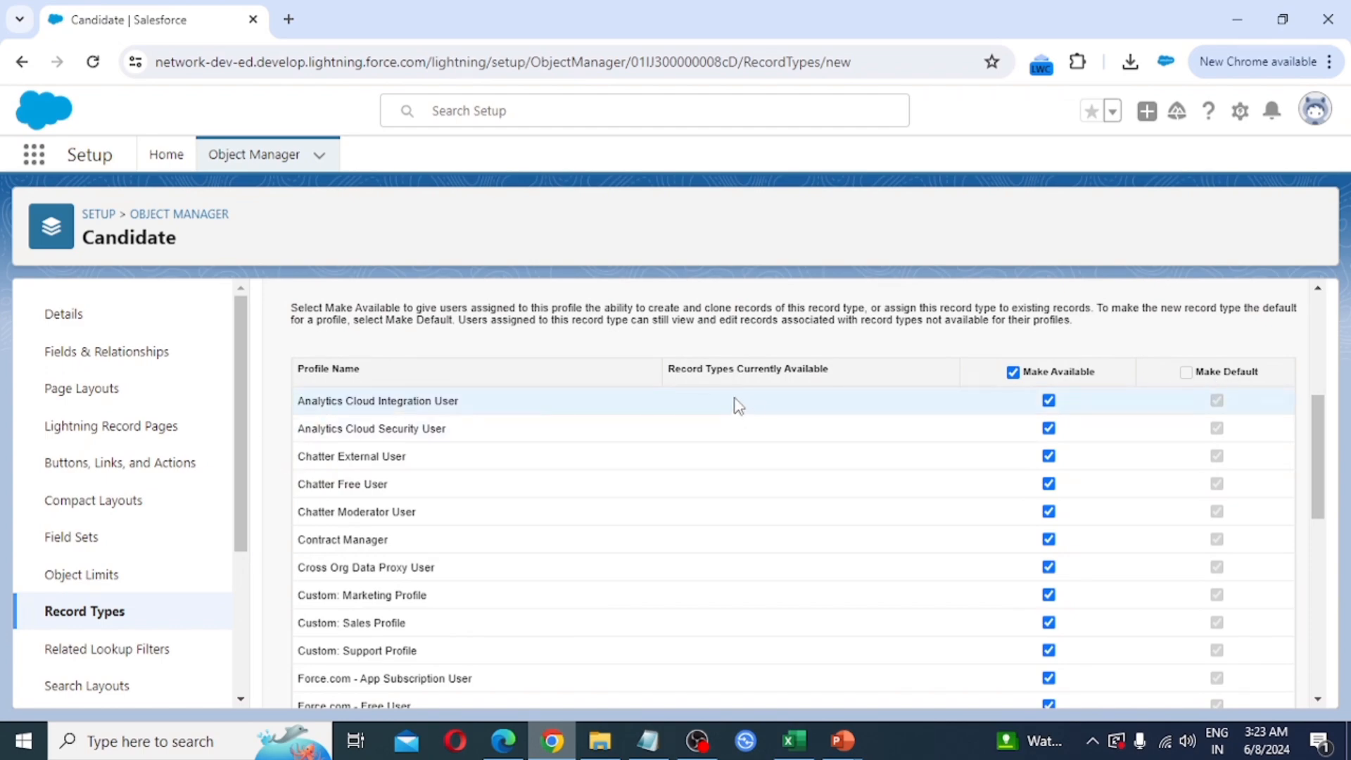
click(1013, 373)
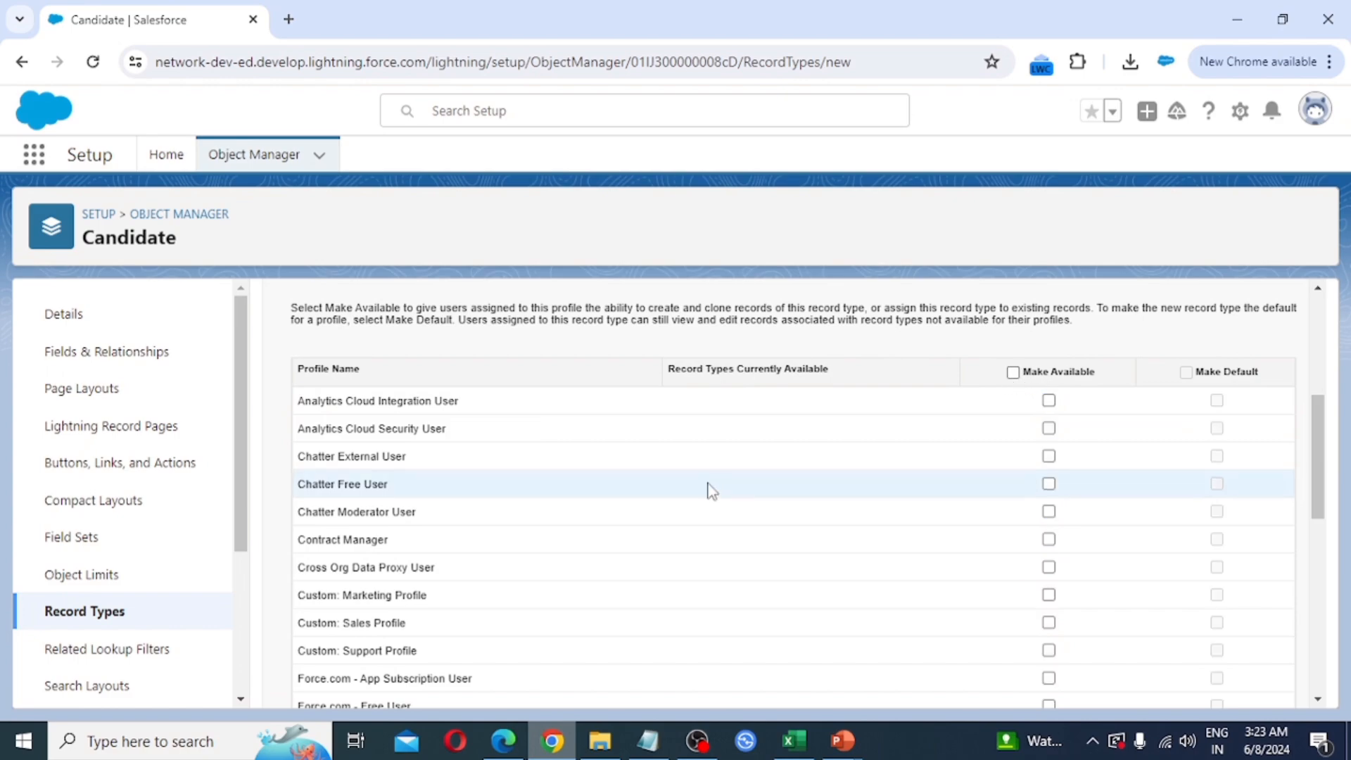
scroll(709, 488, down, 4)
scroll(709, 488, down, 4)
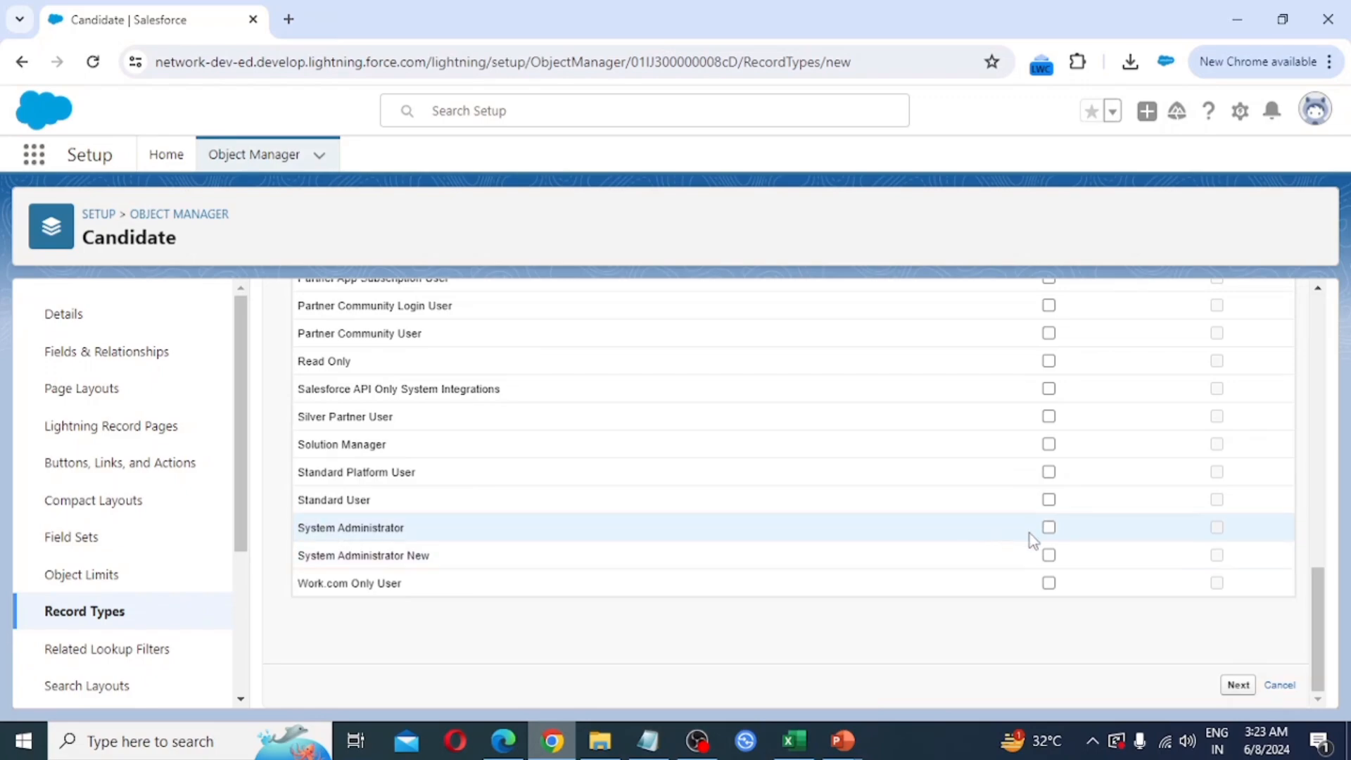
scroll(1028, 534, up, 7)
scroll(1027, 533, down, 7)
click(1049, 528)
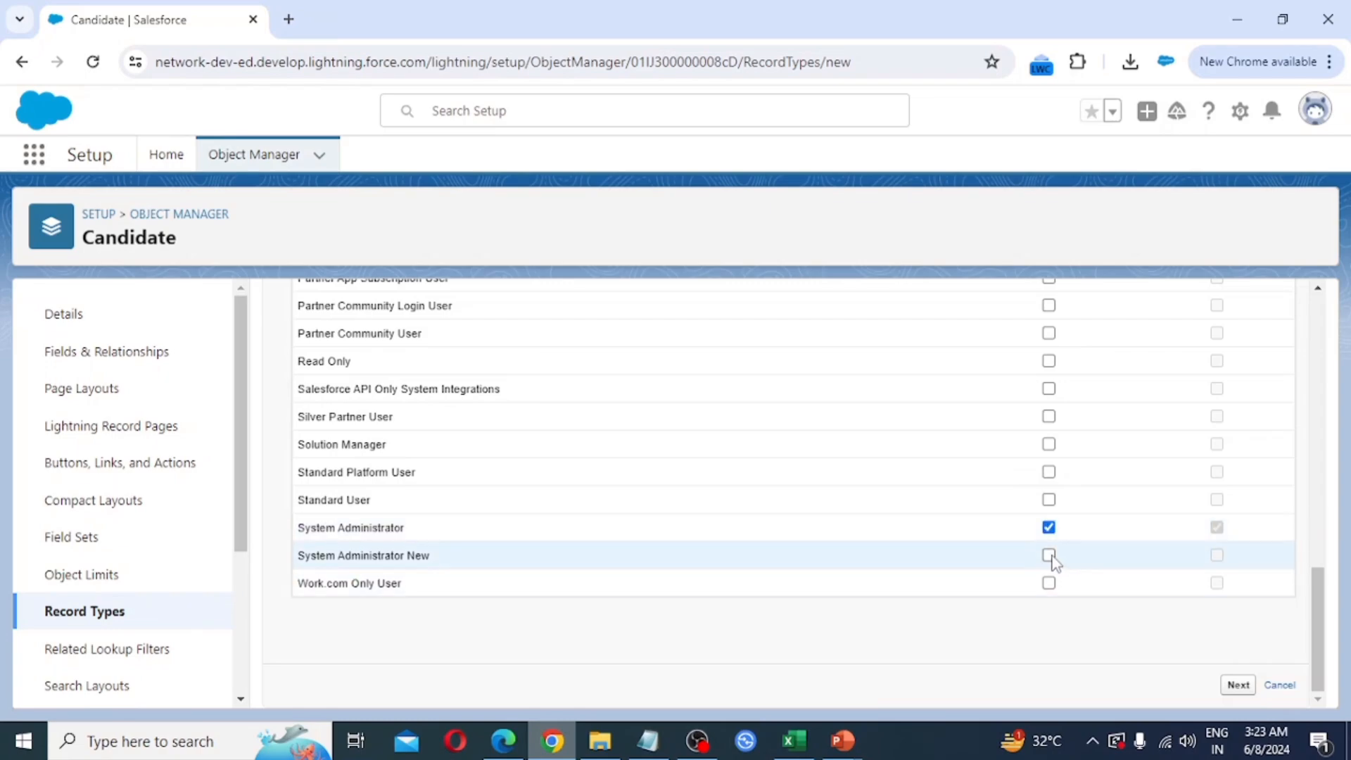
click(1049, 555)
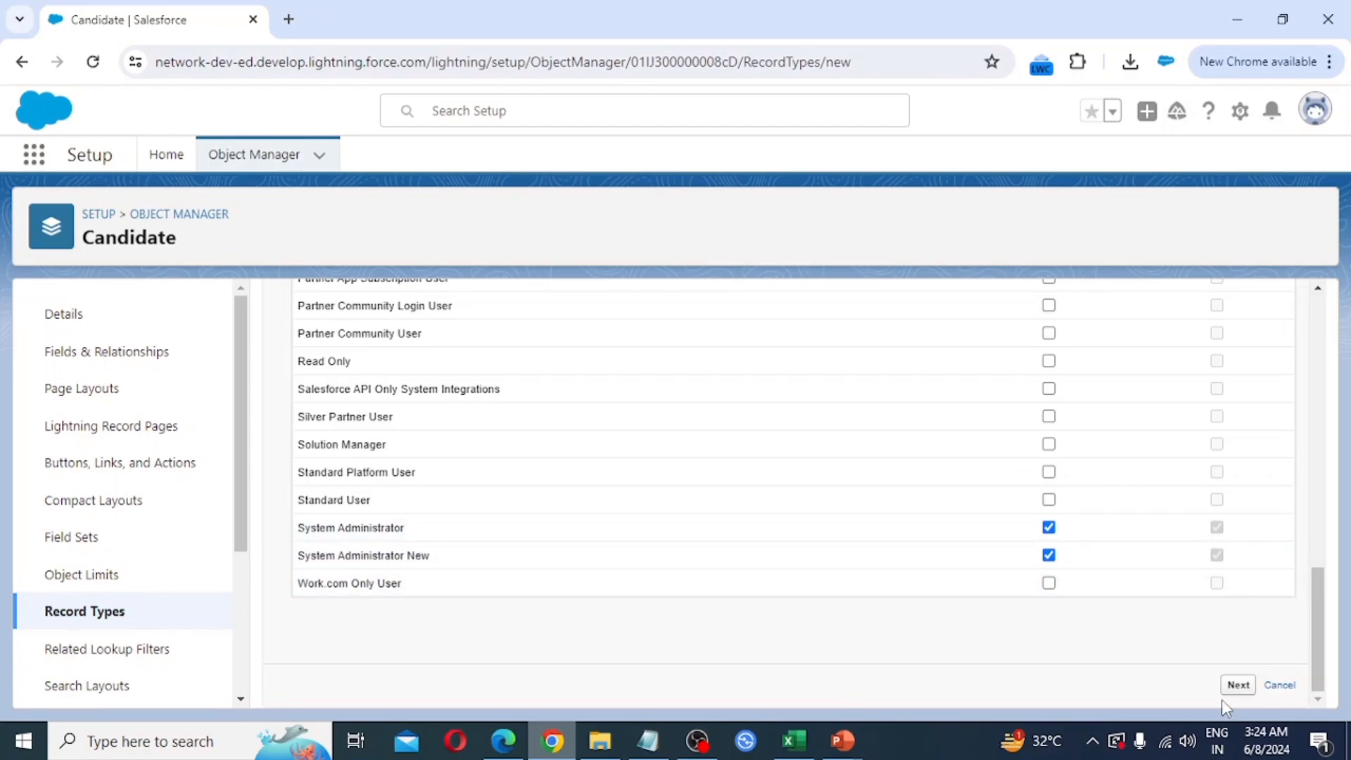
click(1239, 686)
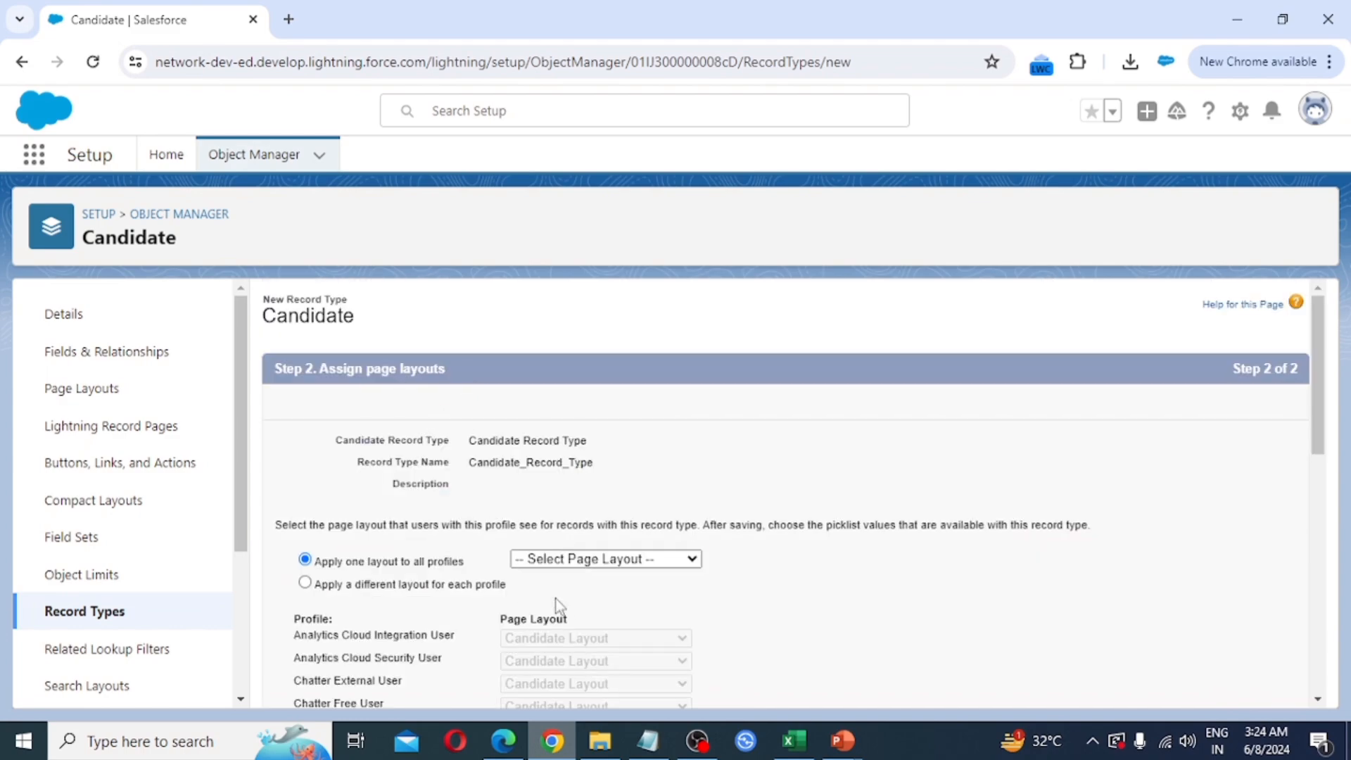
- Apply a different layout for each profile and assign Candidate Page Layout New to System Administrator New
scroll(556, 598, down, 2)
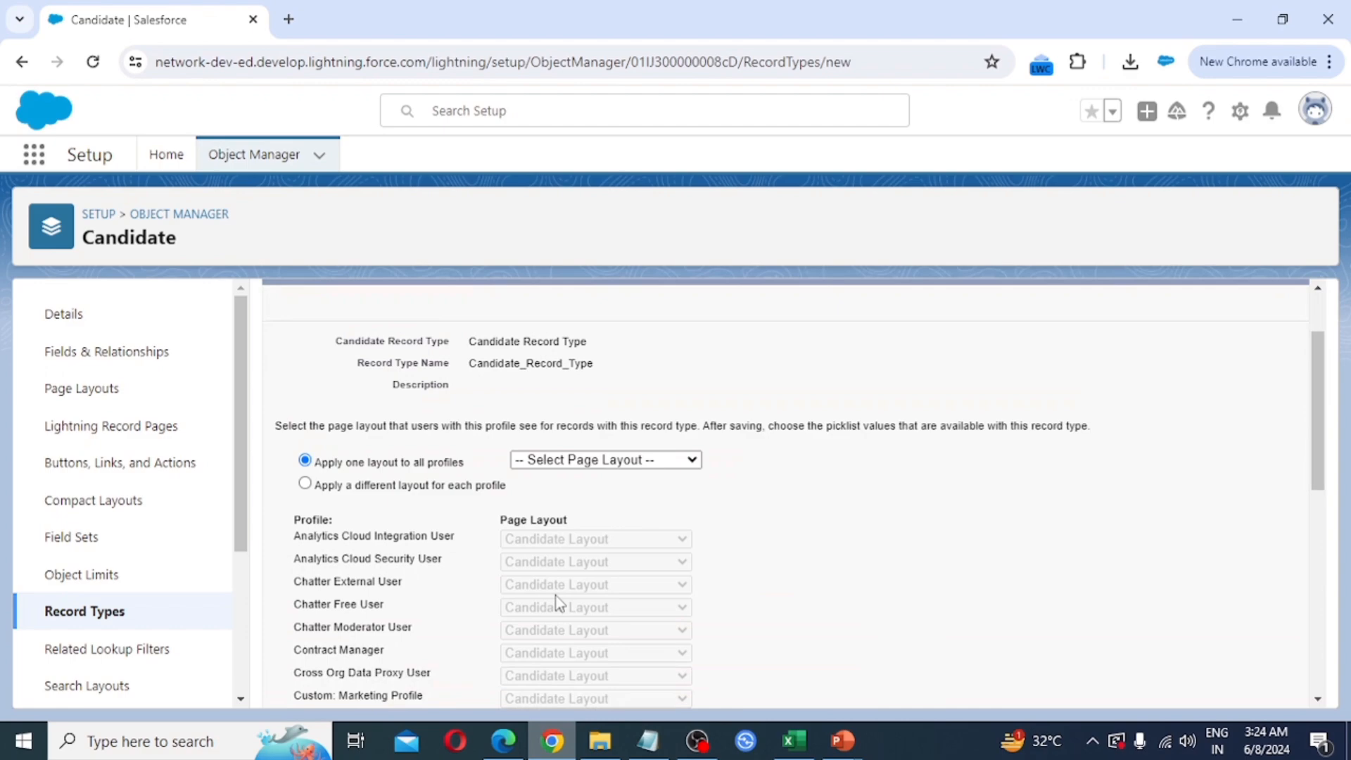
scroll(559, 604, up, 2)
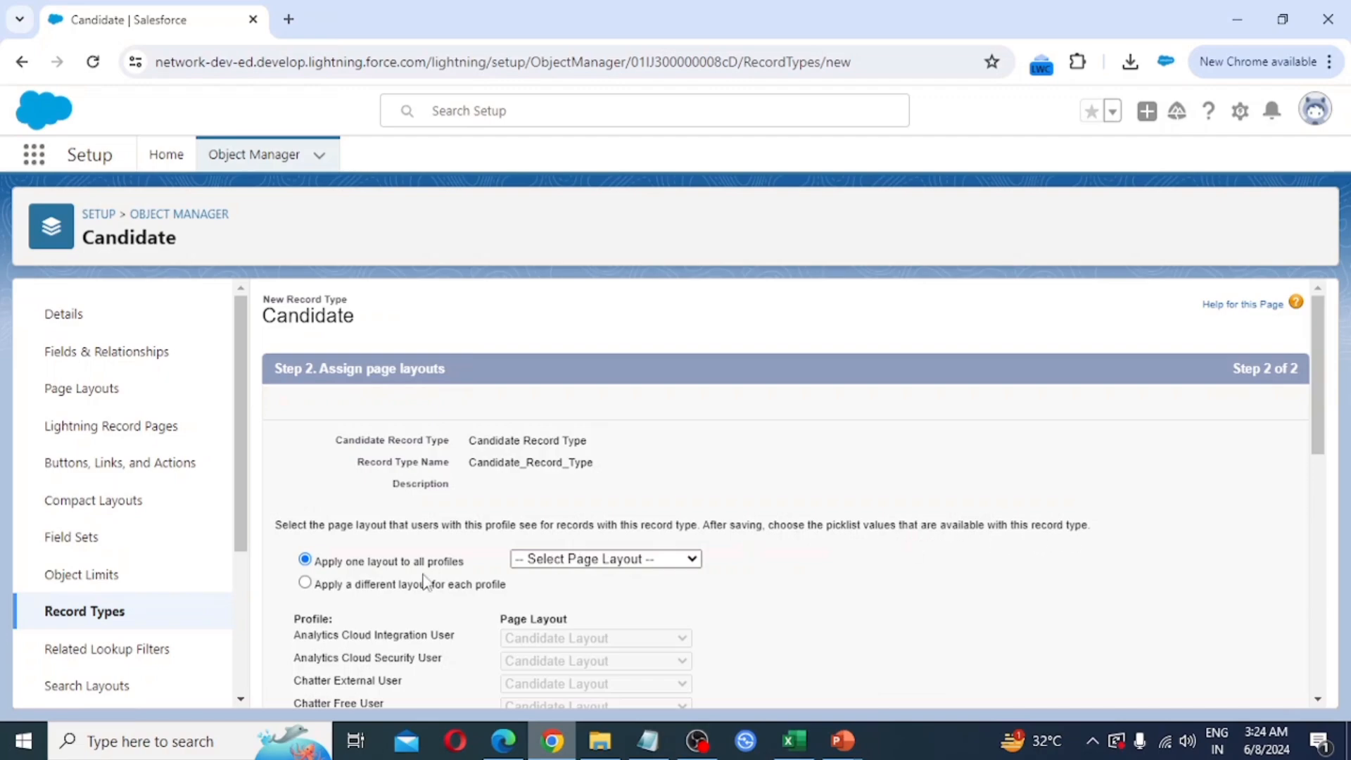
scroll(461, 581, down, 2)
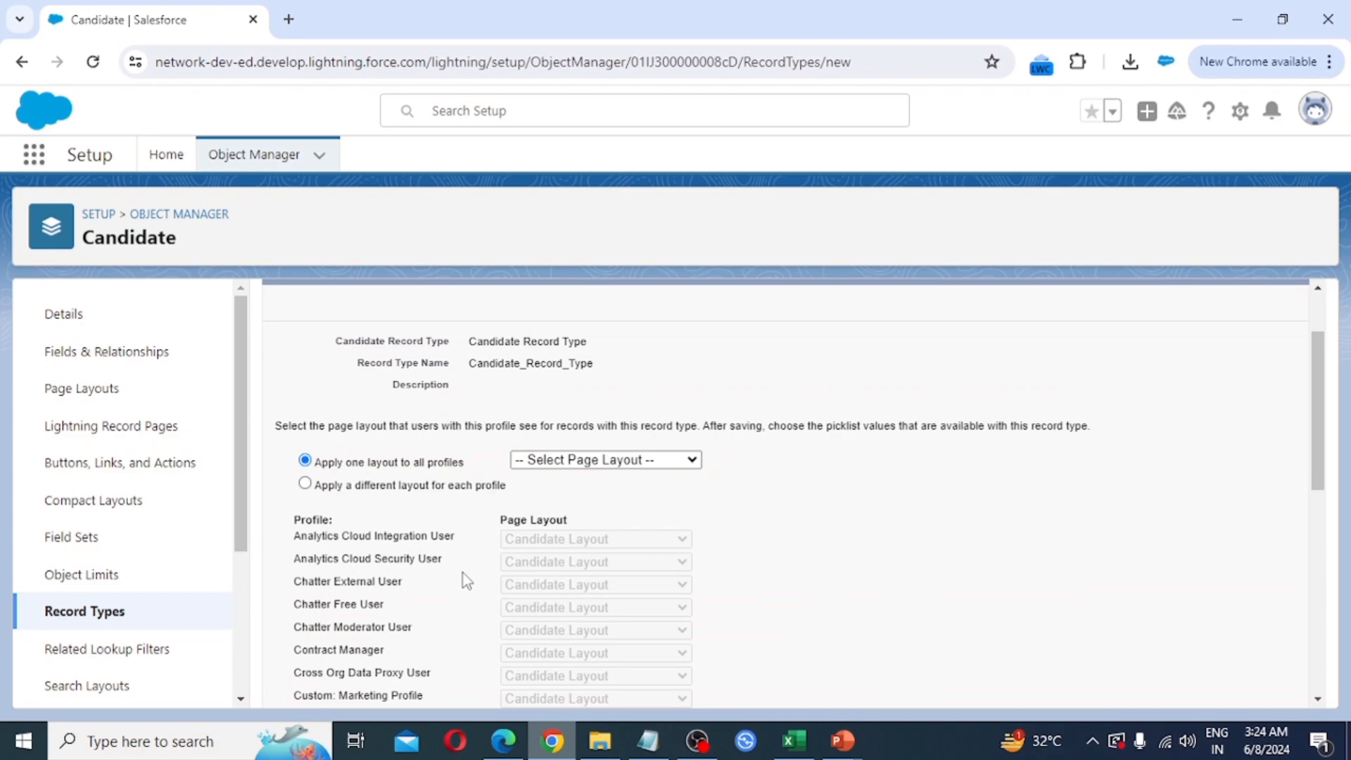
click(331, 493)
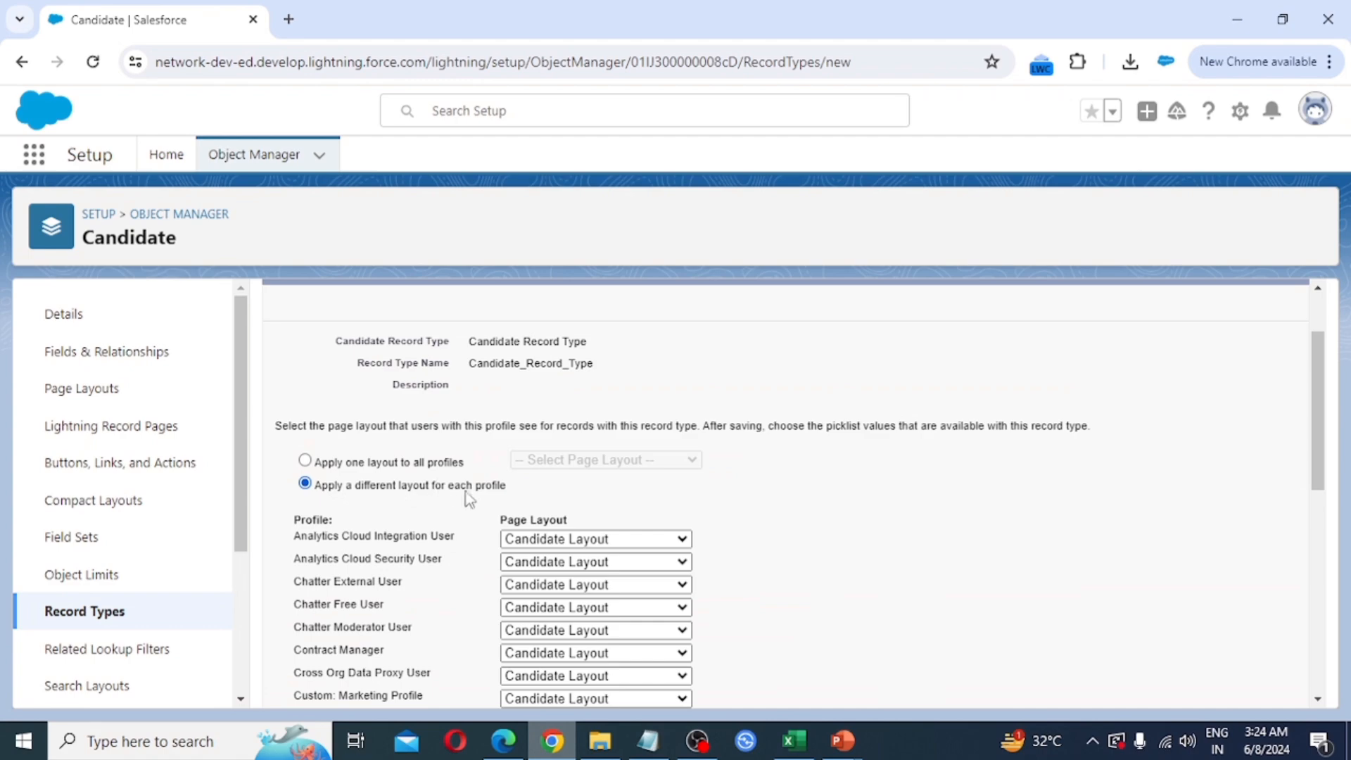
scroll(637, 475, down, 8)
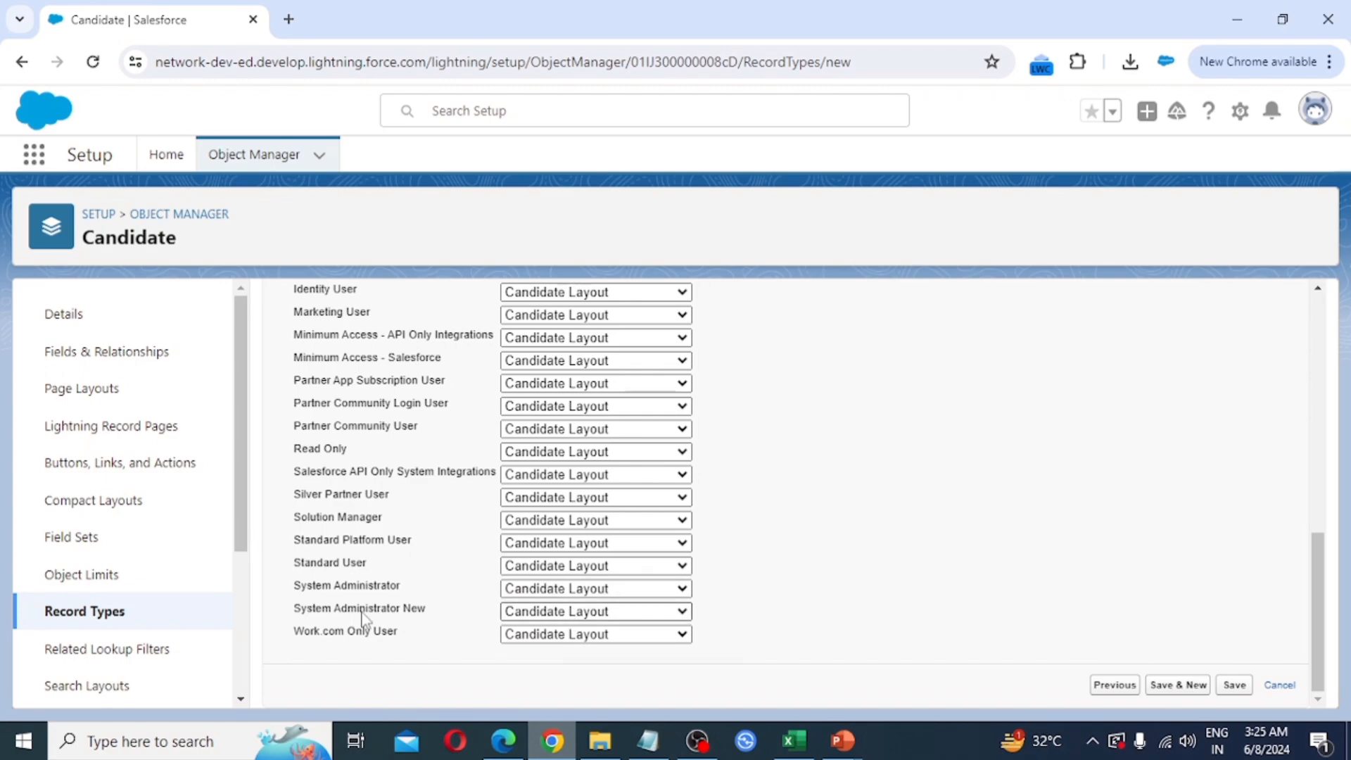
click(556, 614)
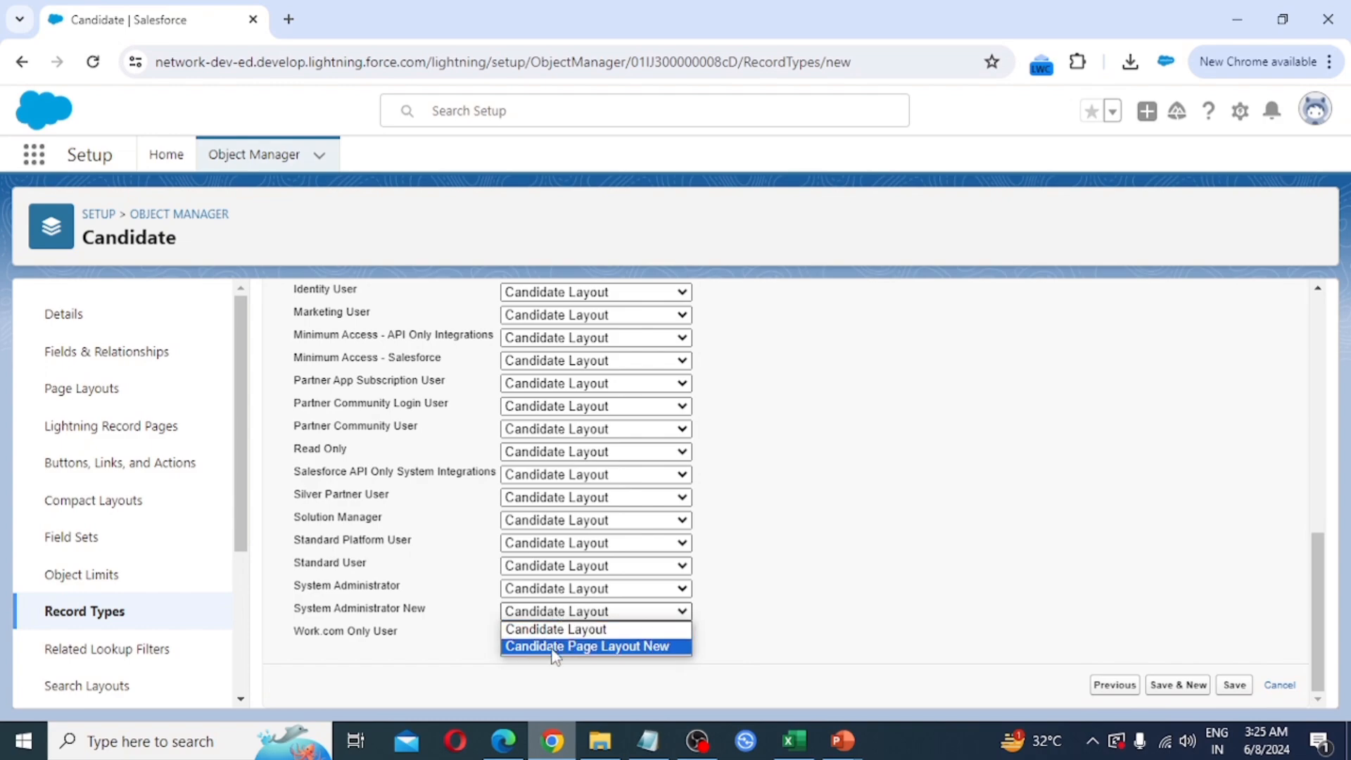
click(610, 647)
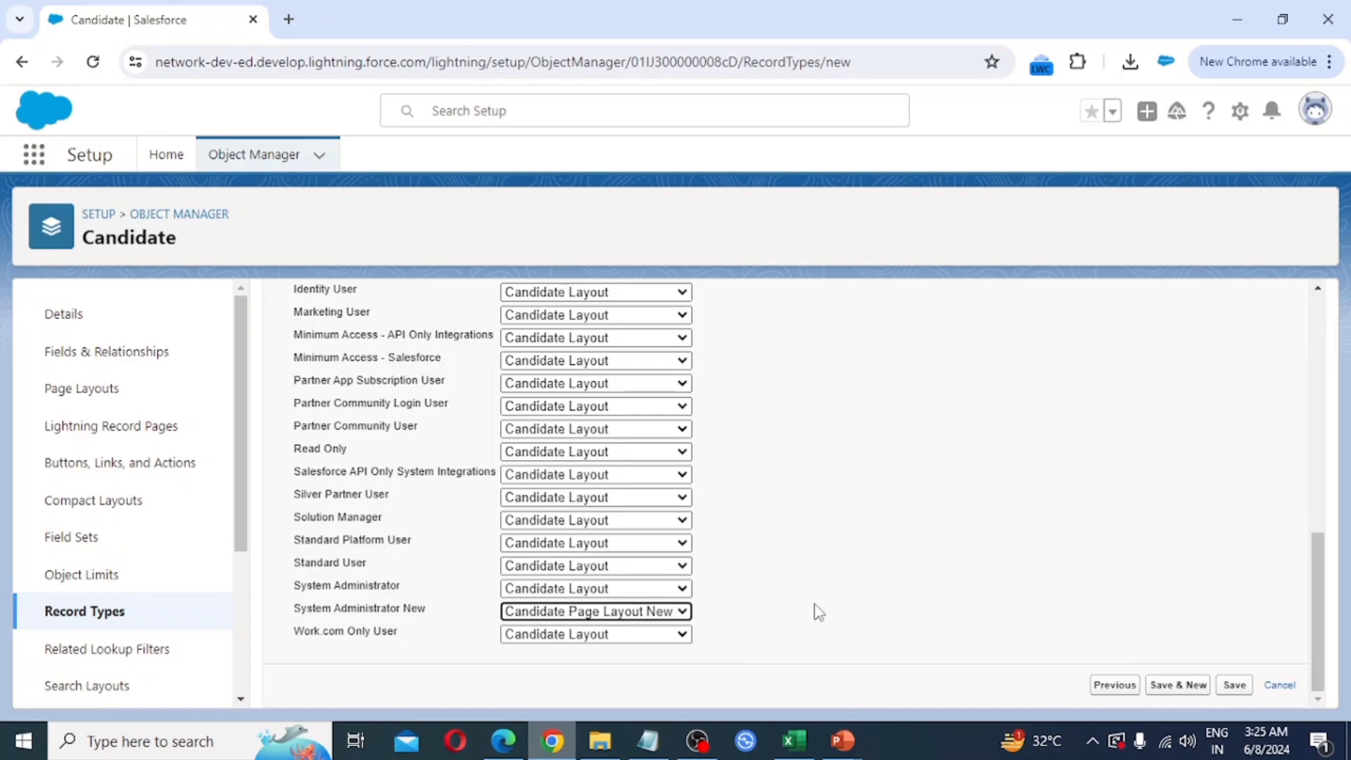
scroll(735, 471, up, 8)
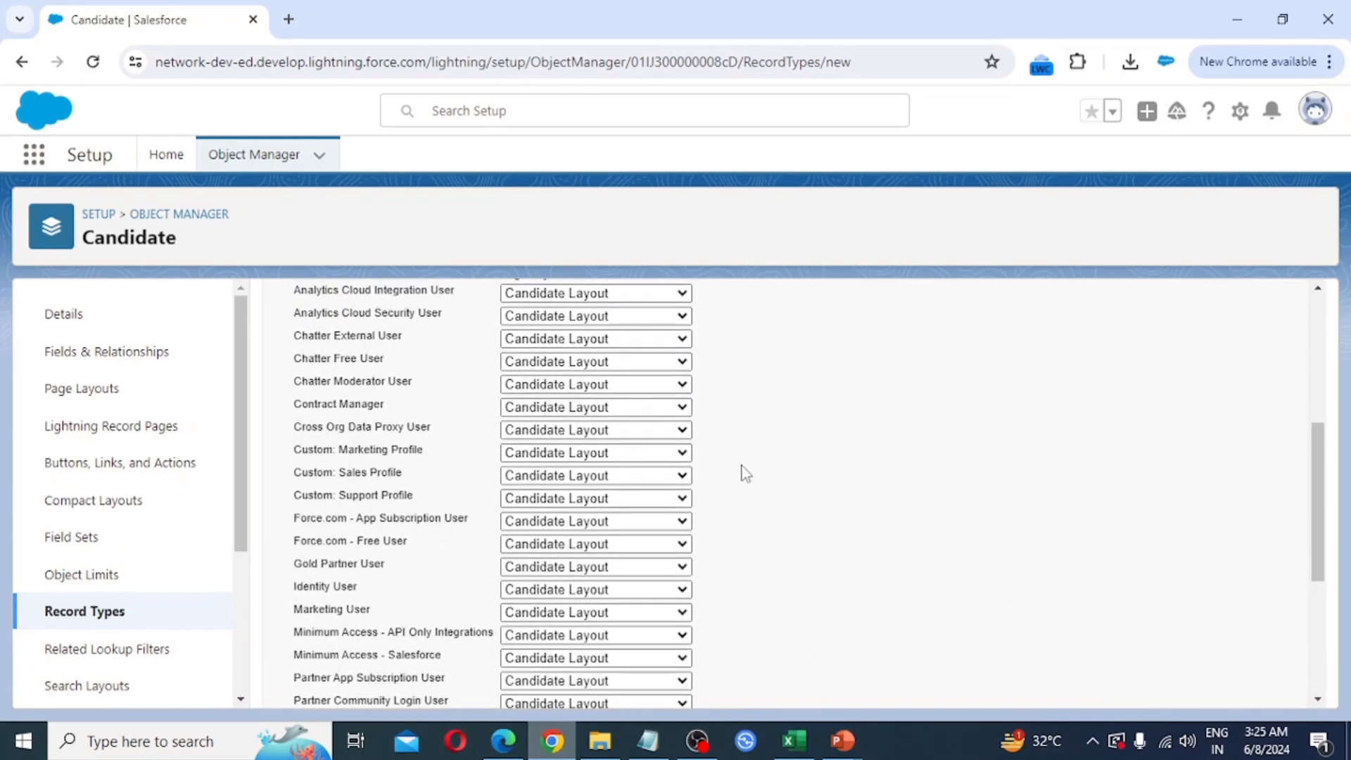
- Save the new record type with its page layout assignments and return to the Candidate object's record types list
scroll(742, 472, down, 10)
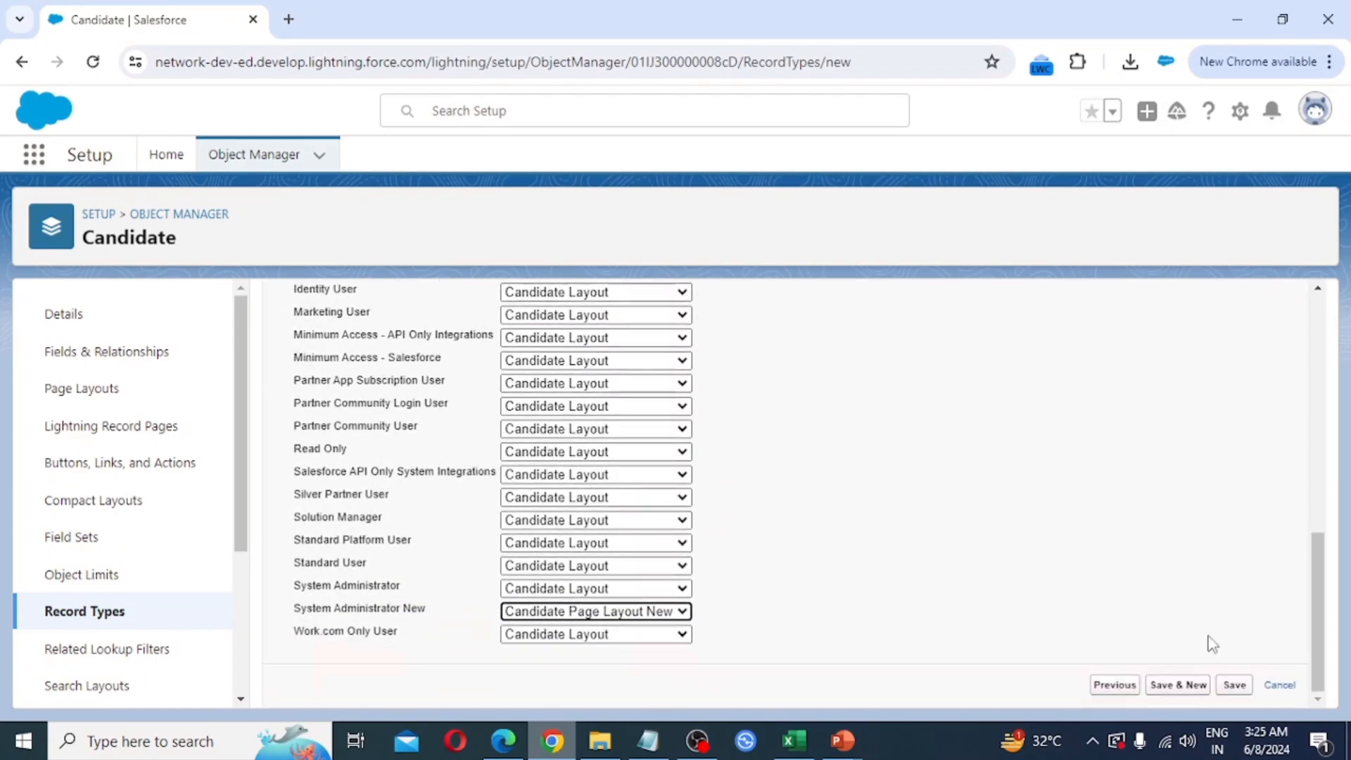
click(1234, 686)
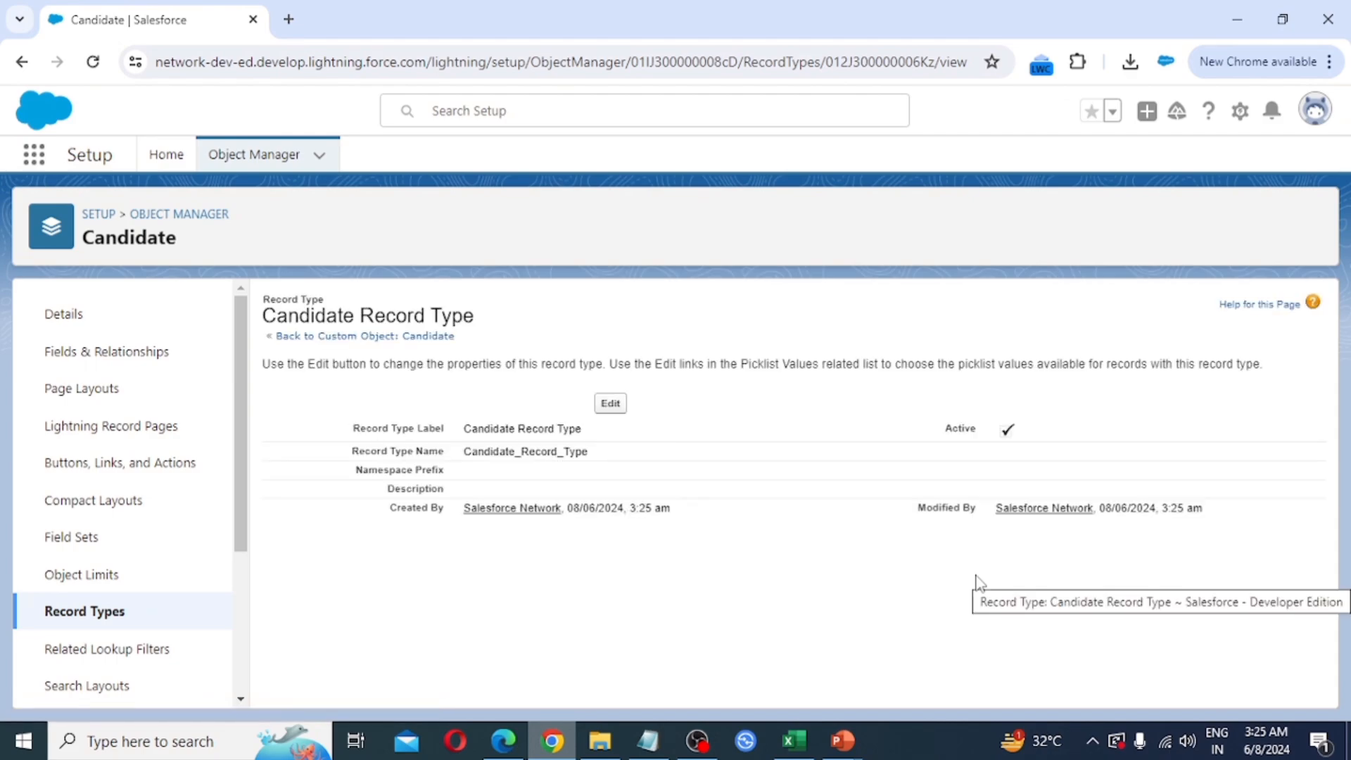
click(106, 618)
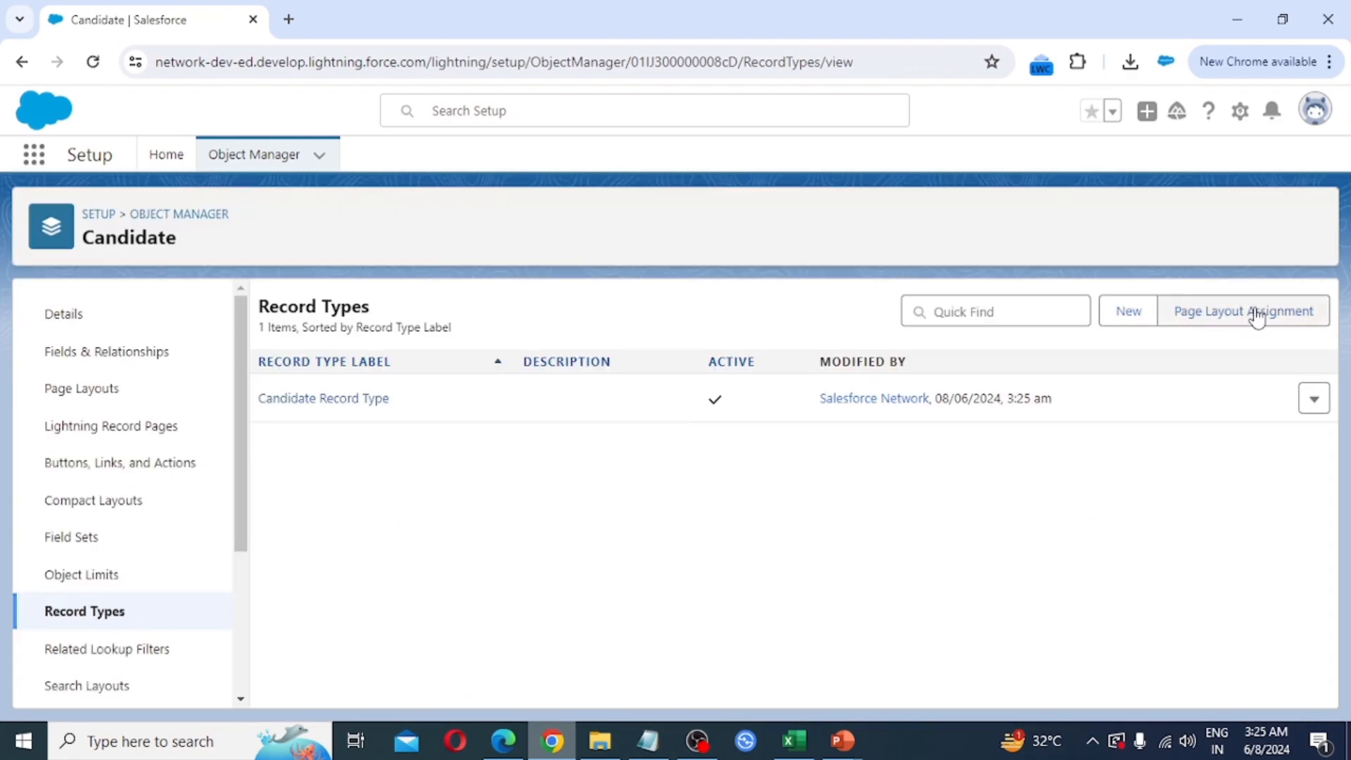
- Review the Candidate page layout assignments for every profile under the Master and Candidate Record Type record types
click(1240, 316)
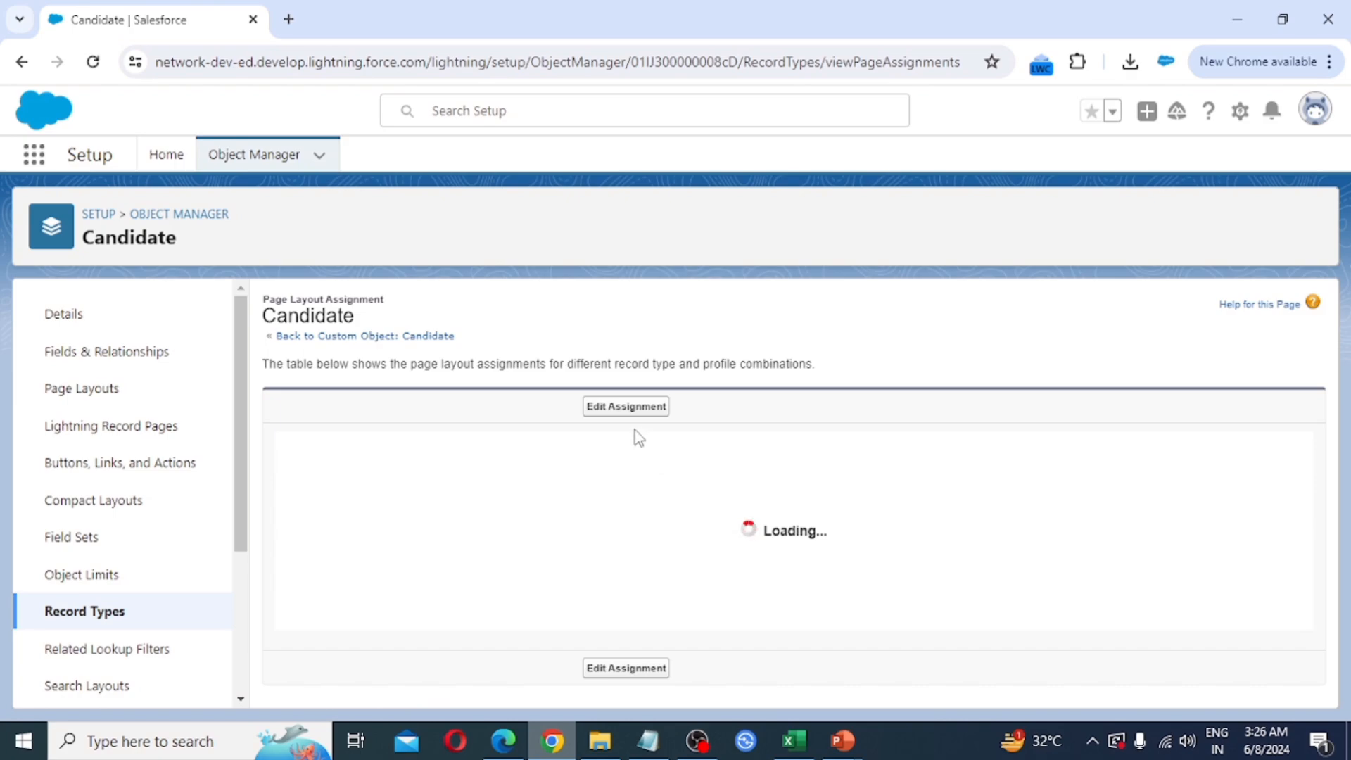
scroll(981, 538, down, 1)
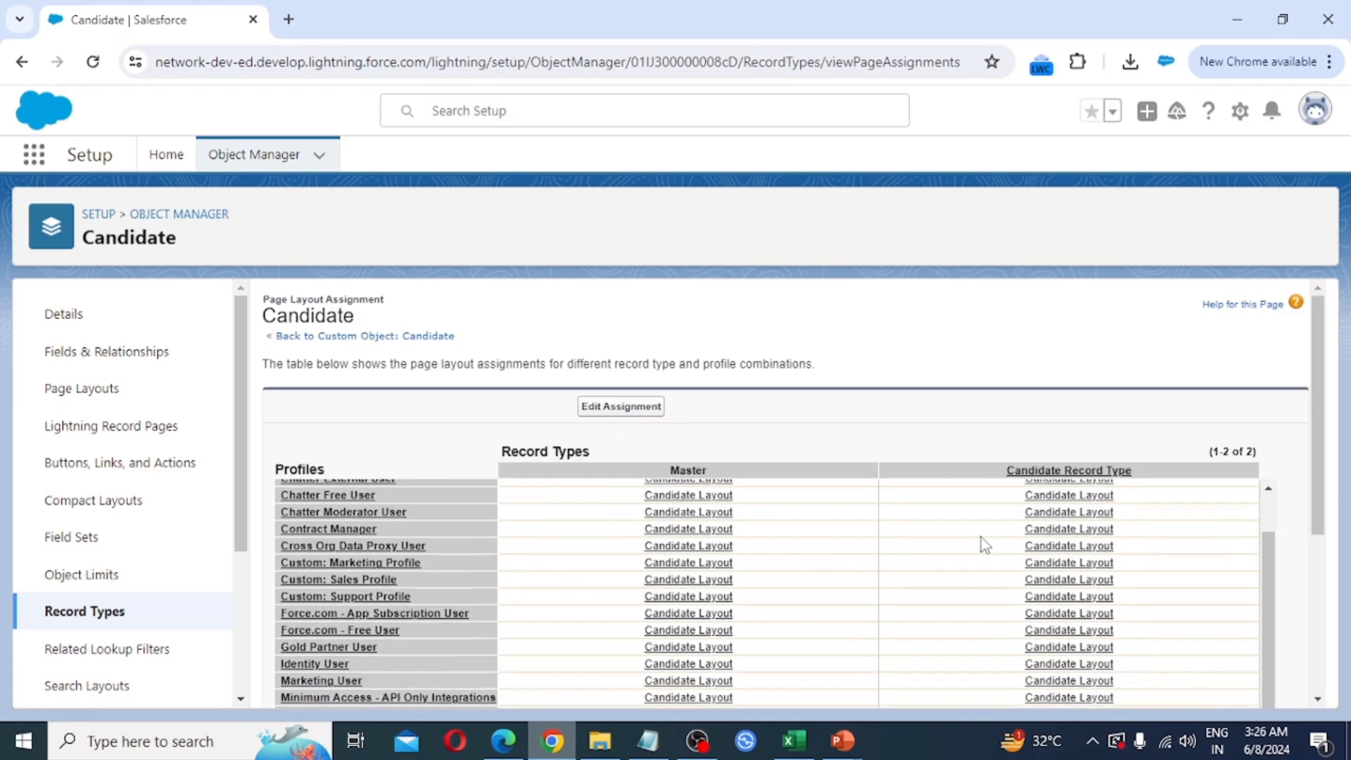
scroll(981, 538, down, 4)
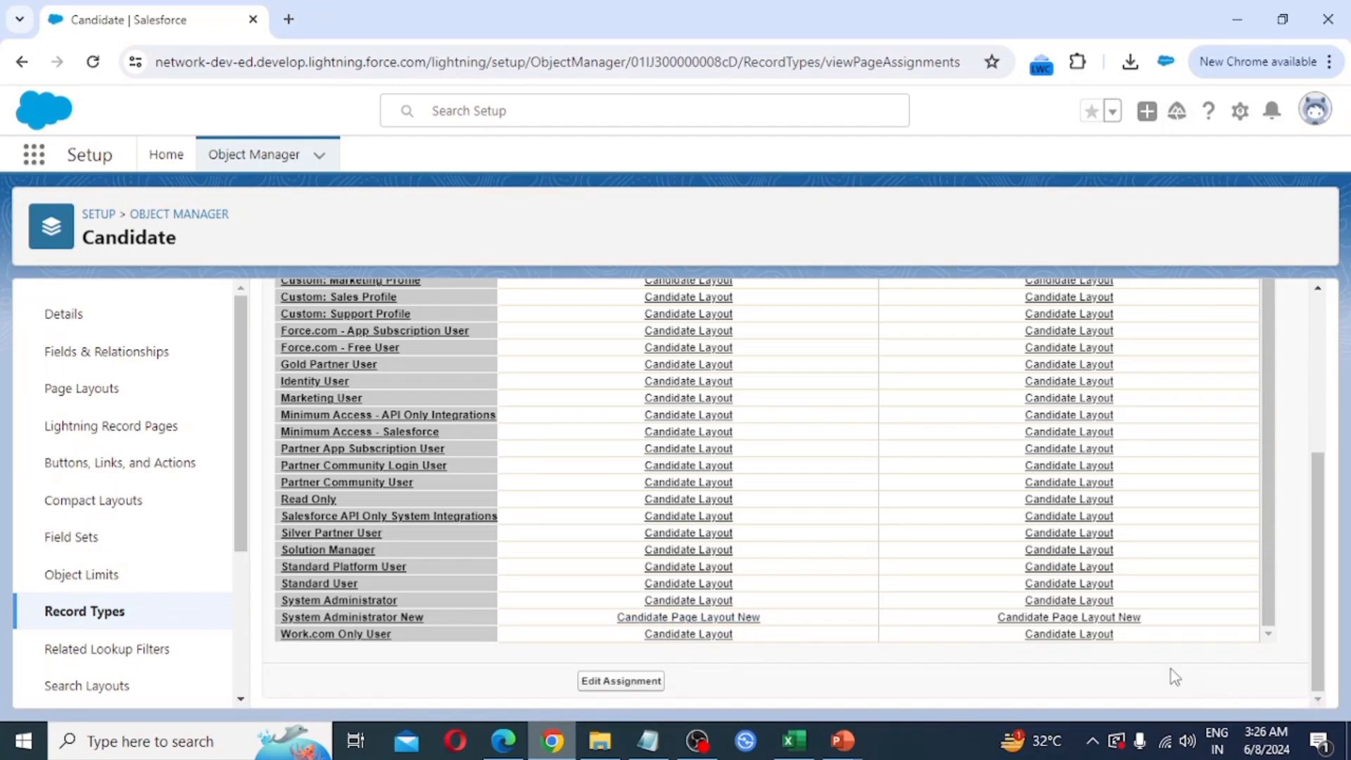
scroll(1088, 637, up, 5)
scroll(691, 556, up, 8)
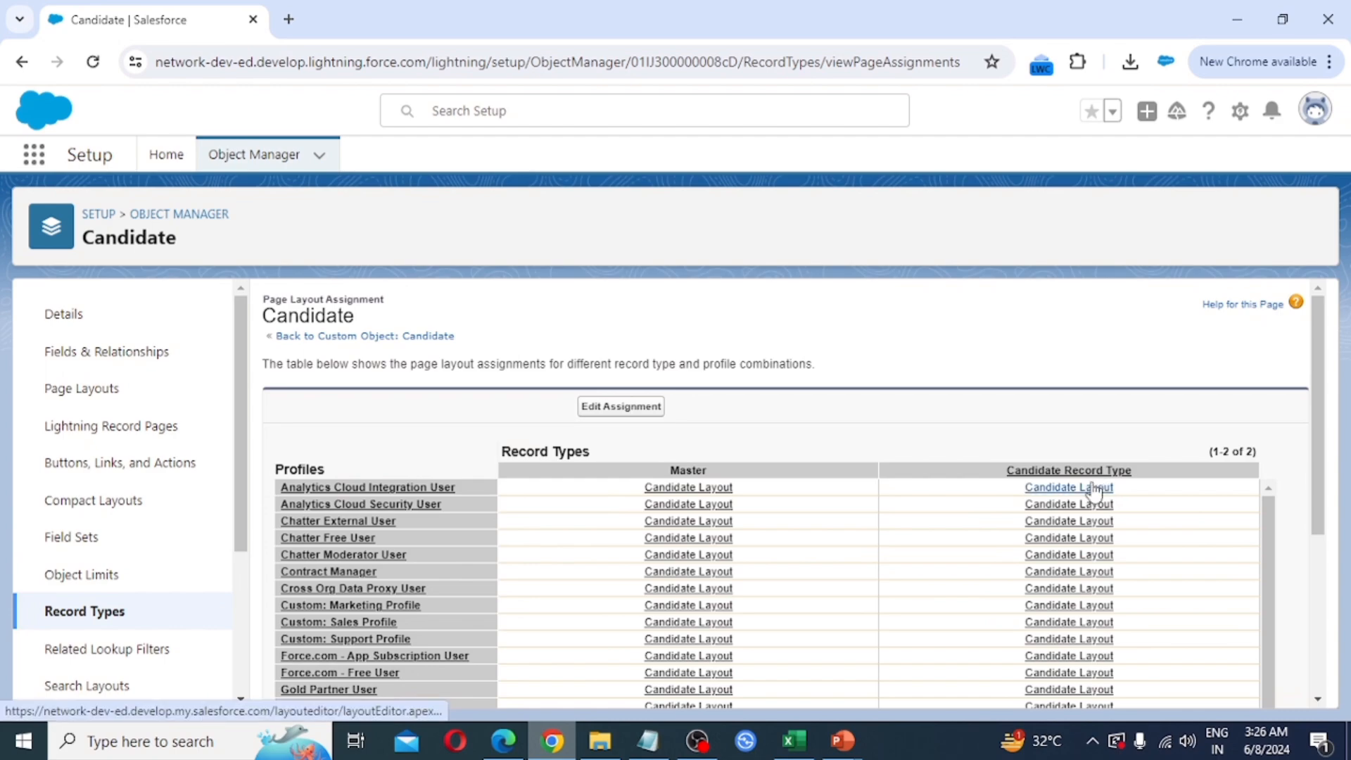
scroll(907, 568, down, 2)
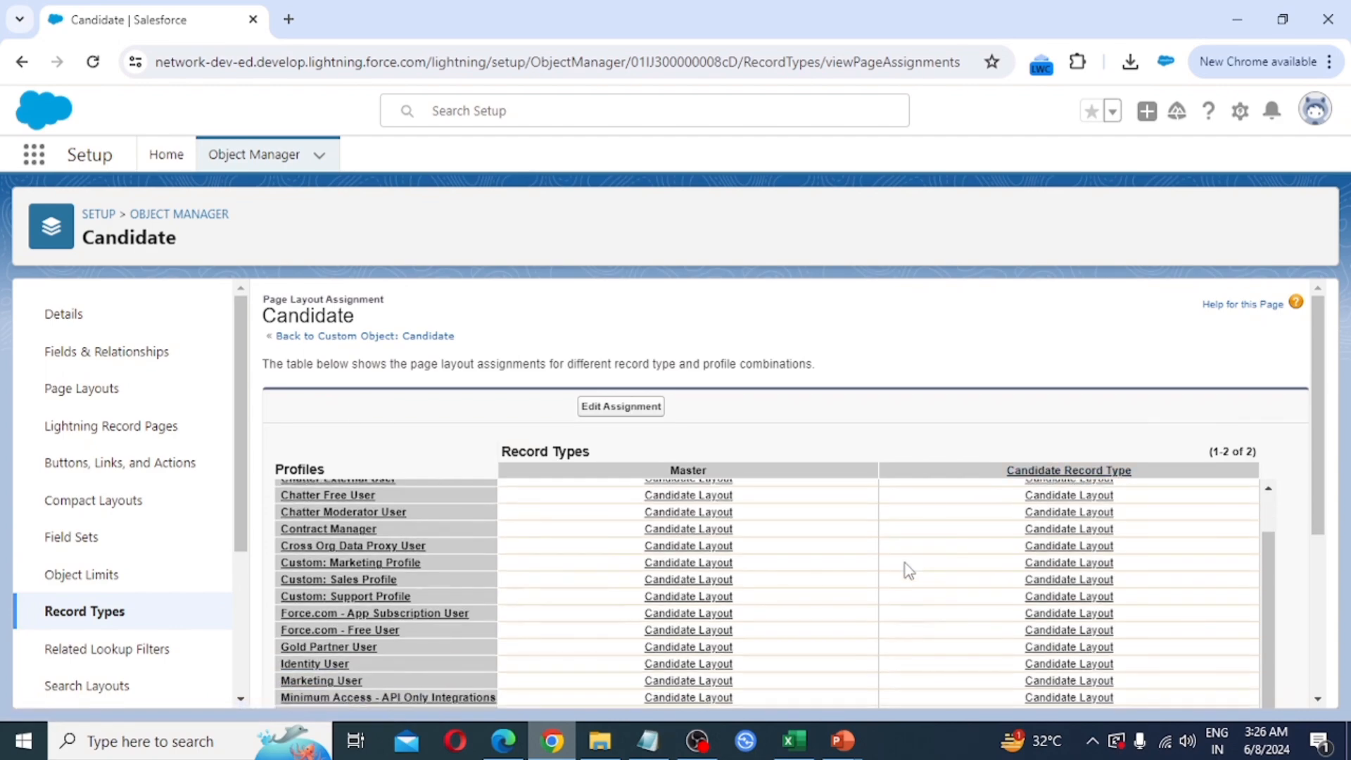
scroll(905, 563, down, 5)
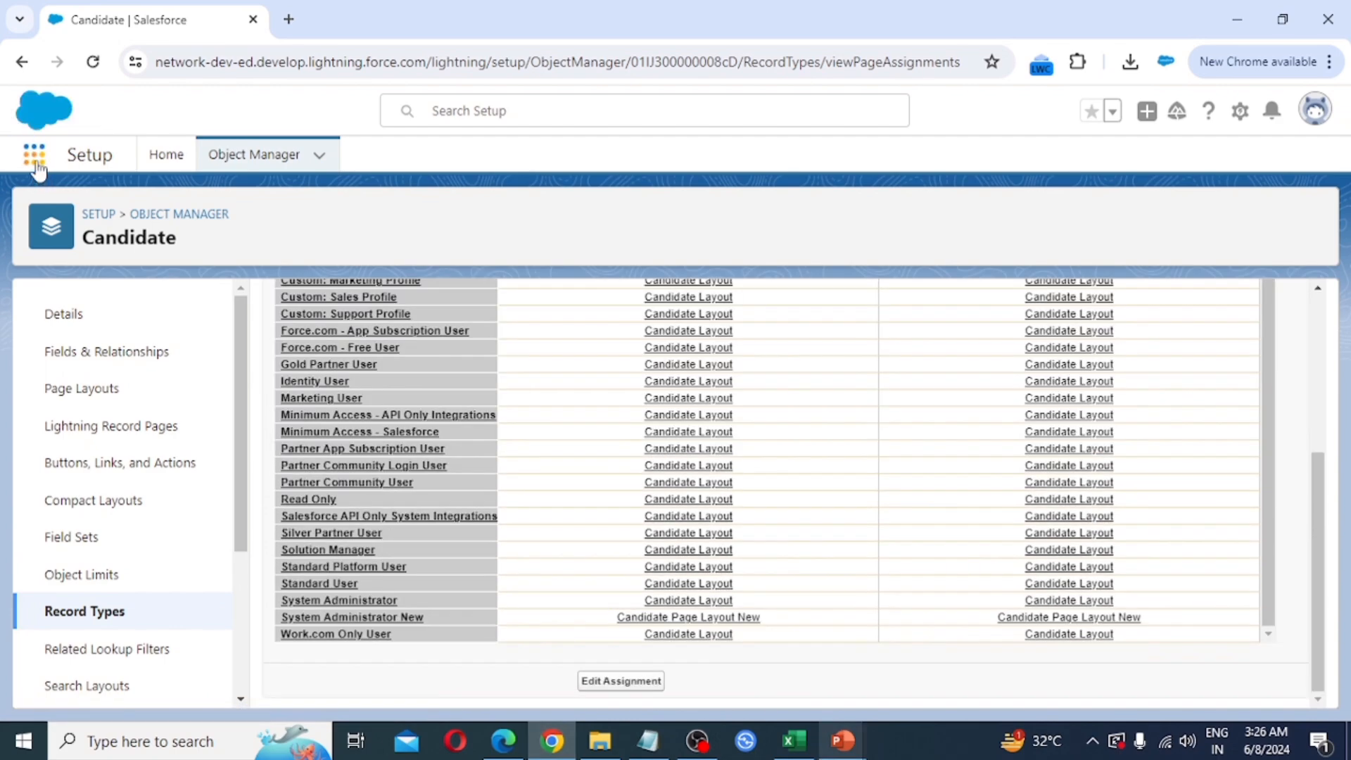
- Open the EMS app in a new browser tab and view the recently viewed candidate's record details
click(34, 155)
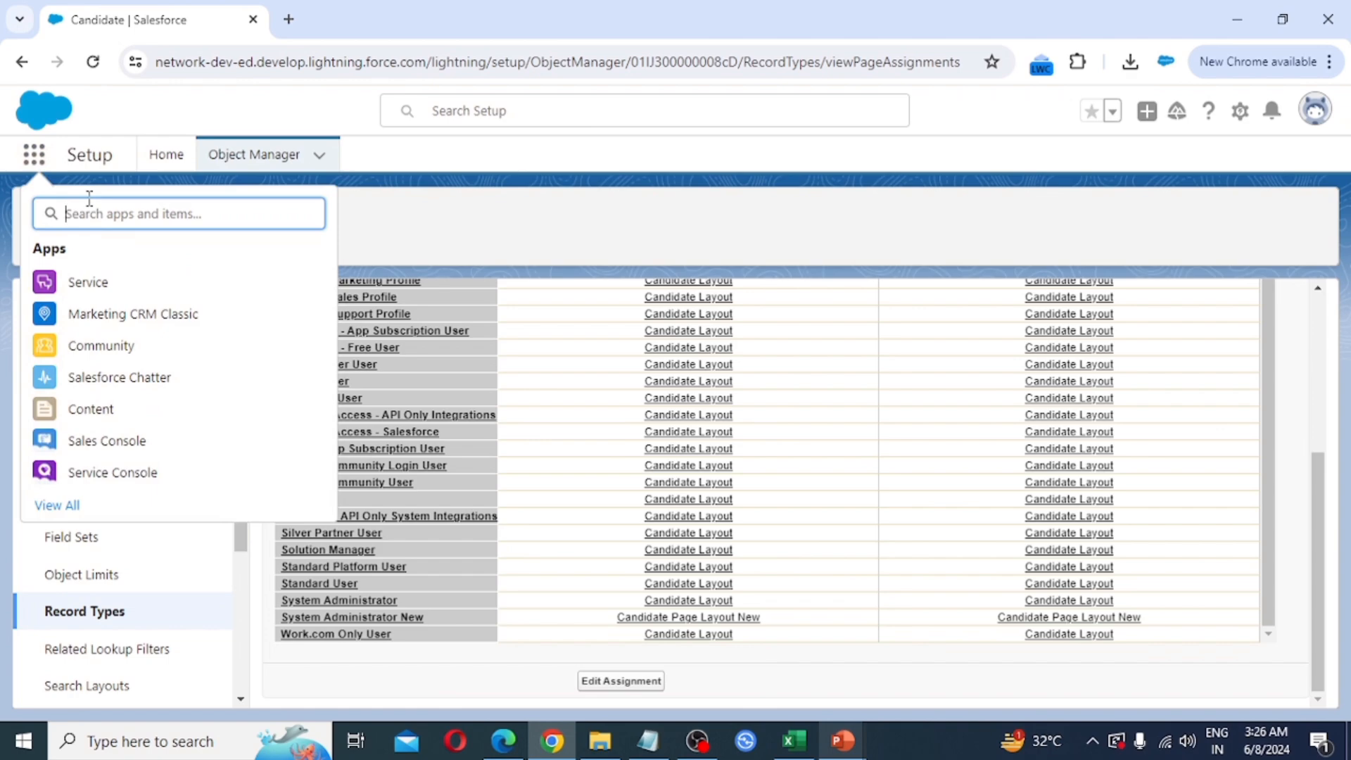
text(ems)
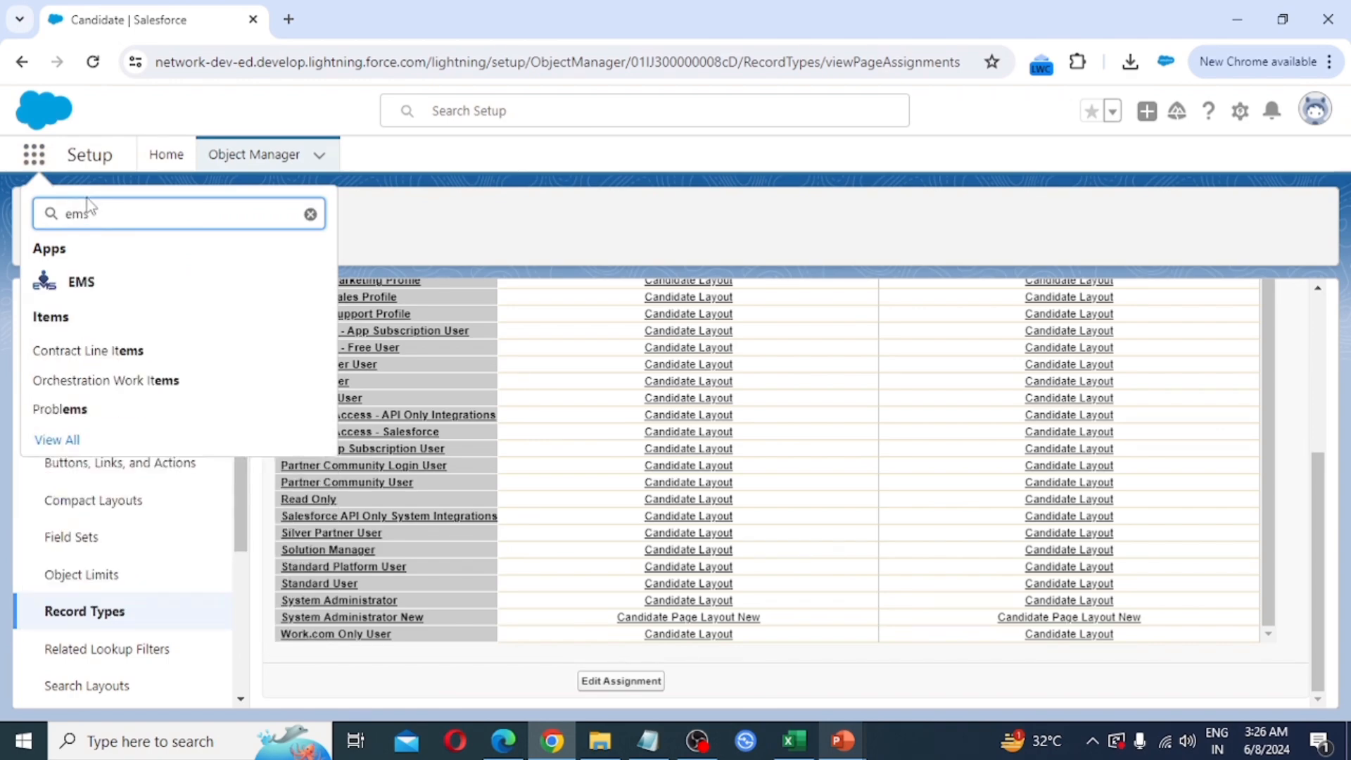
right_click(86, 287)
click(127, 302)
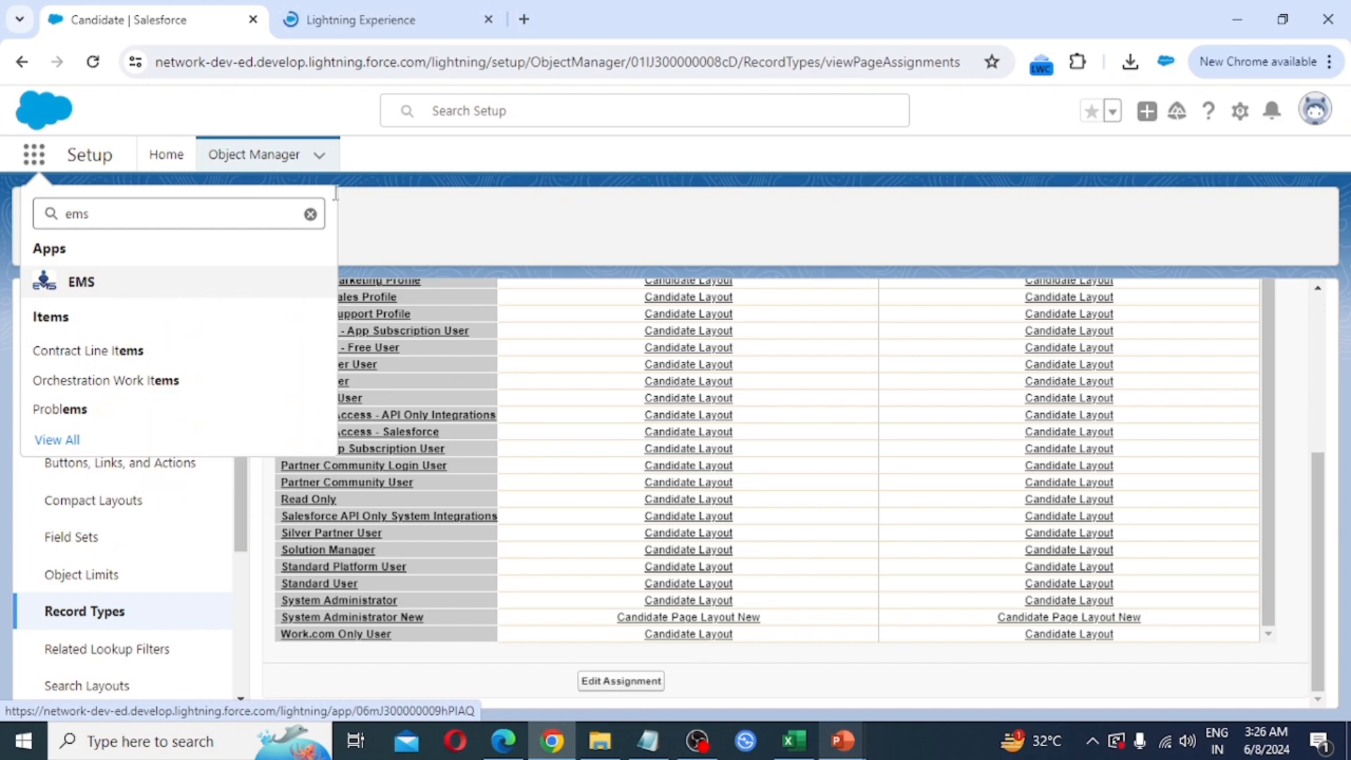
click(366, 19)
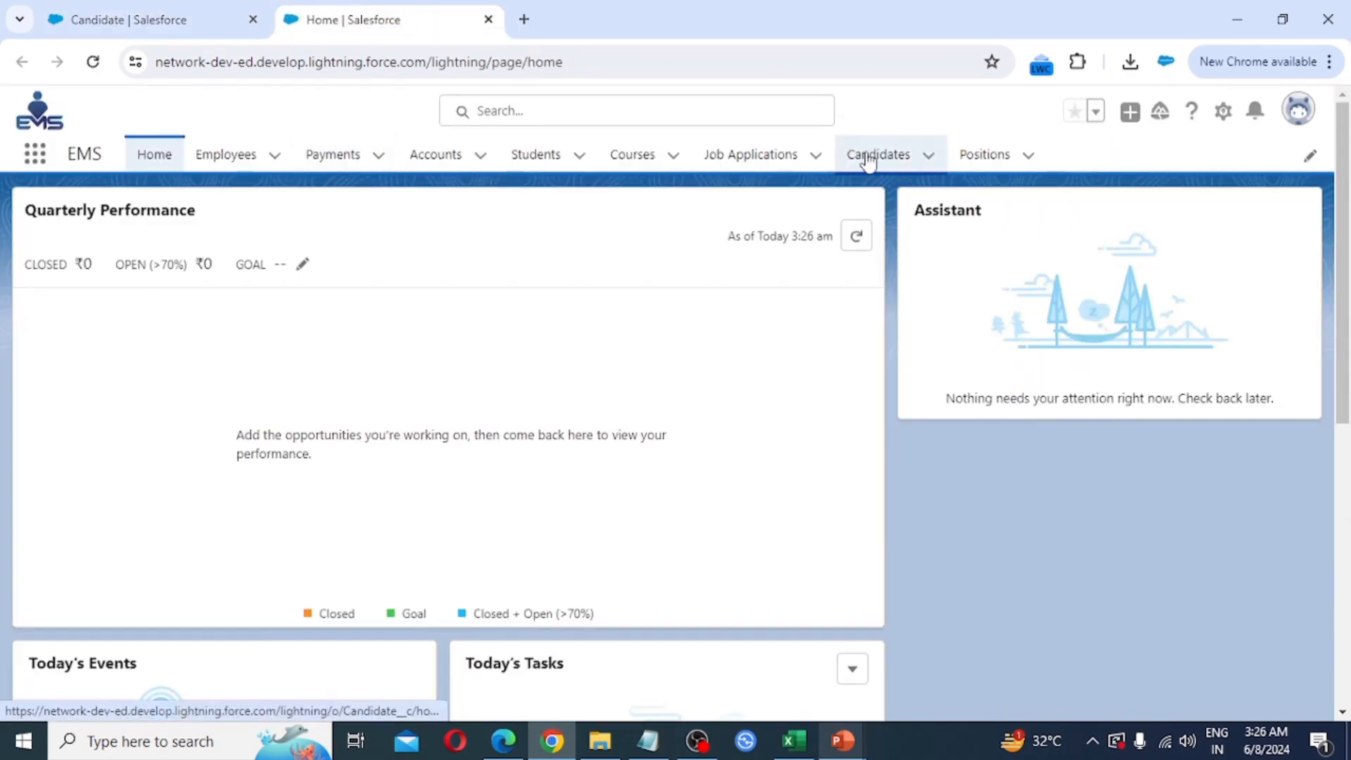
click(859, 169)
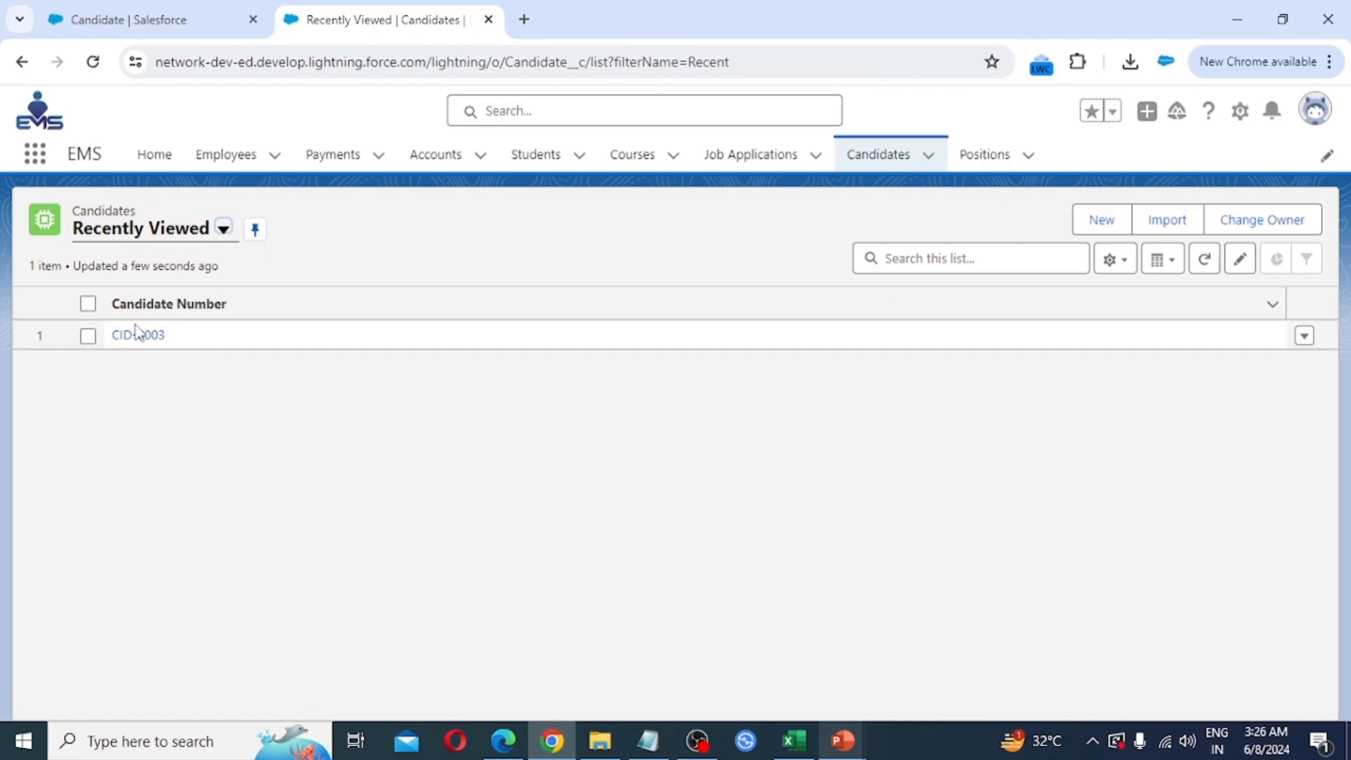
click(141, 336)
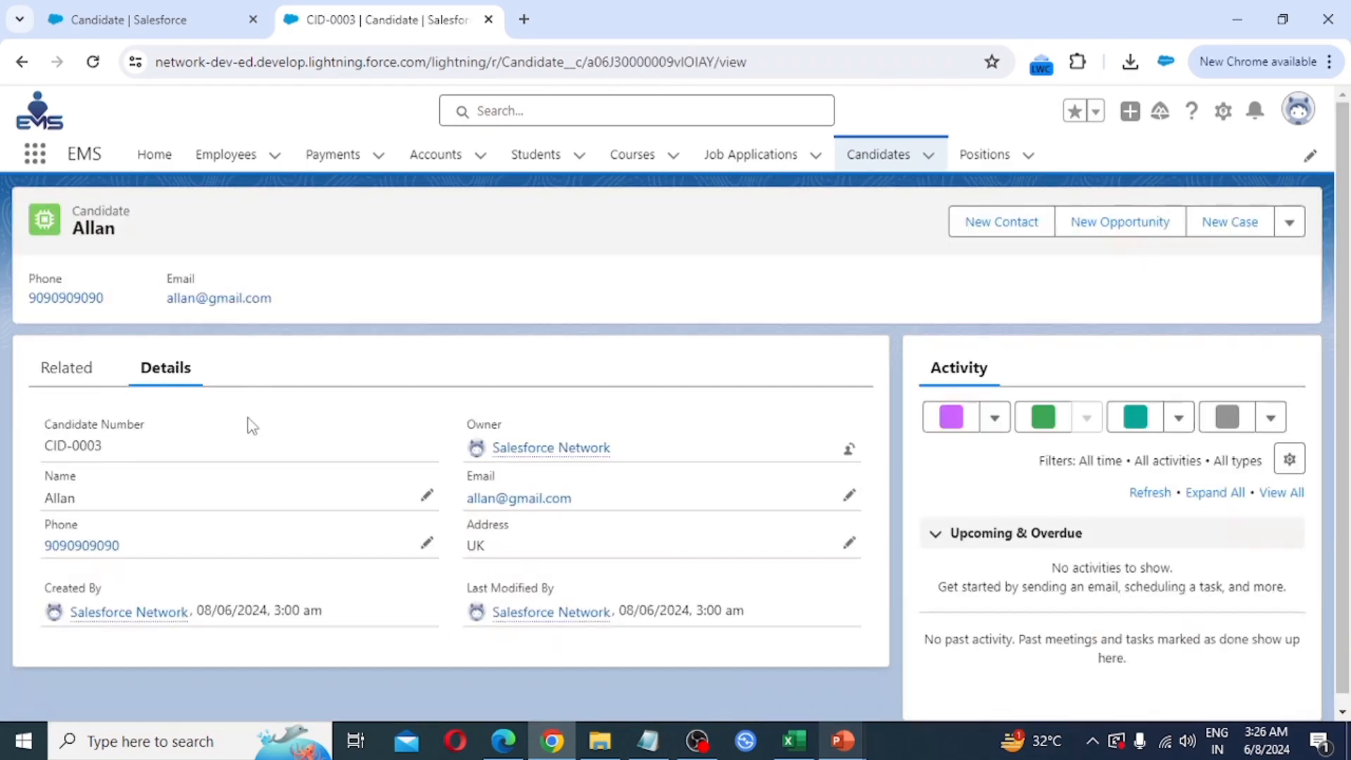